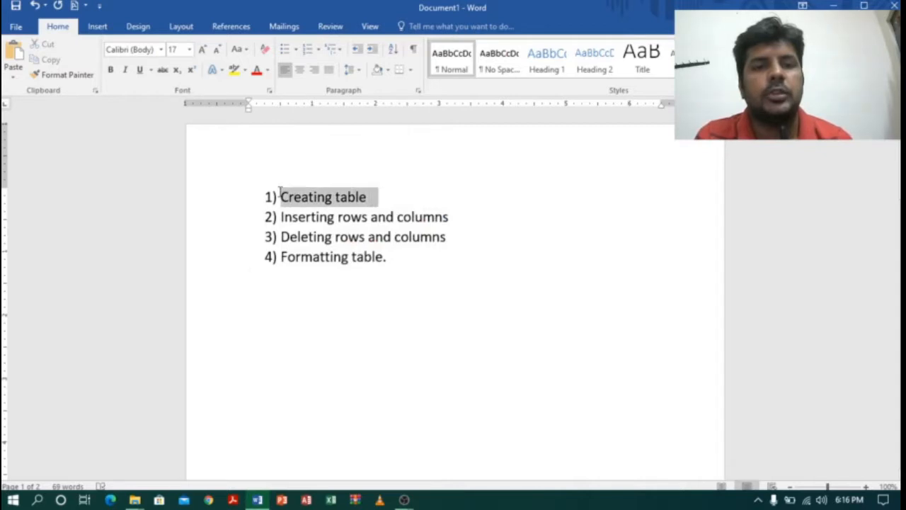
Draw a table outline about 6.04" wide and 1.88" high directly below the numbered list.
left_click(580, 302)
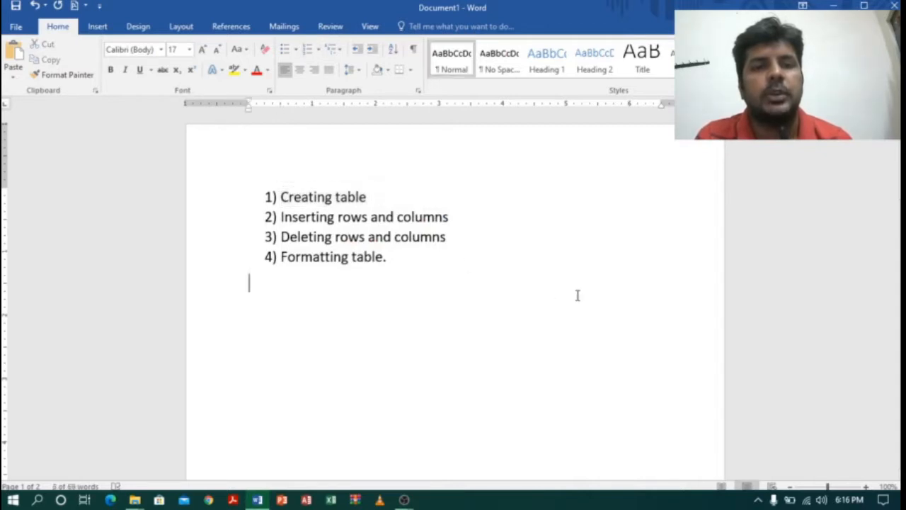
left_click(97, 27)
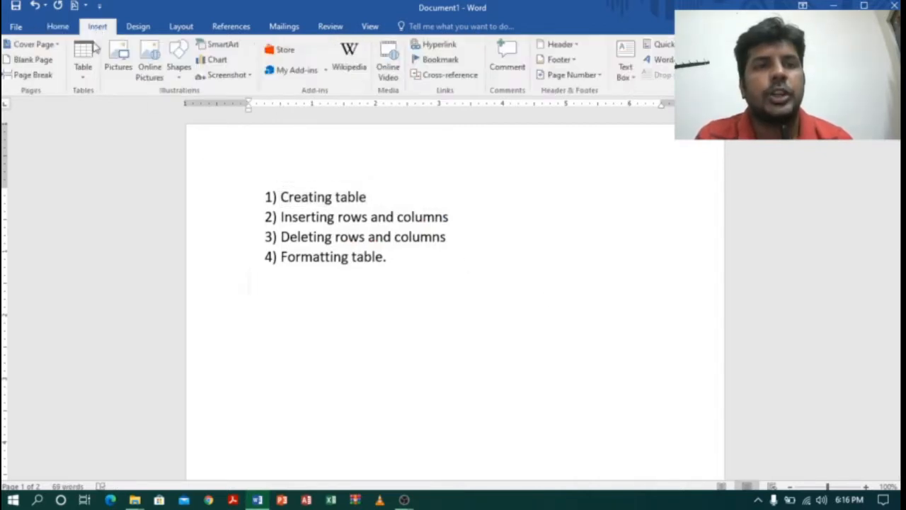
left_click(82, 71)
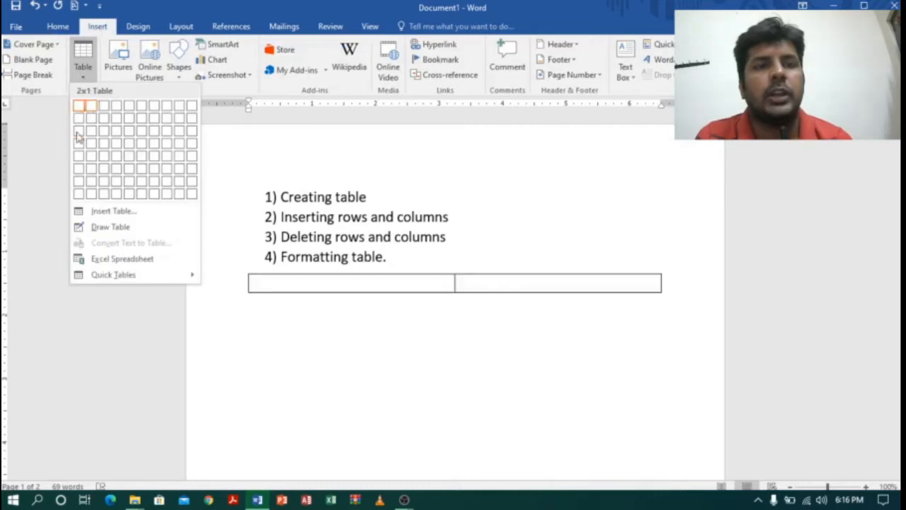
left_click(104, 228)
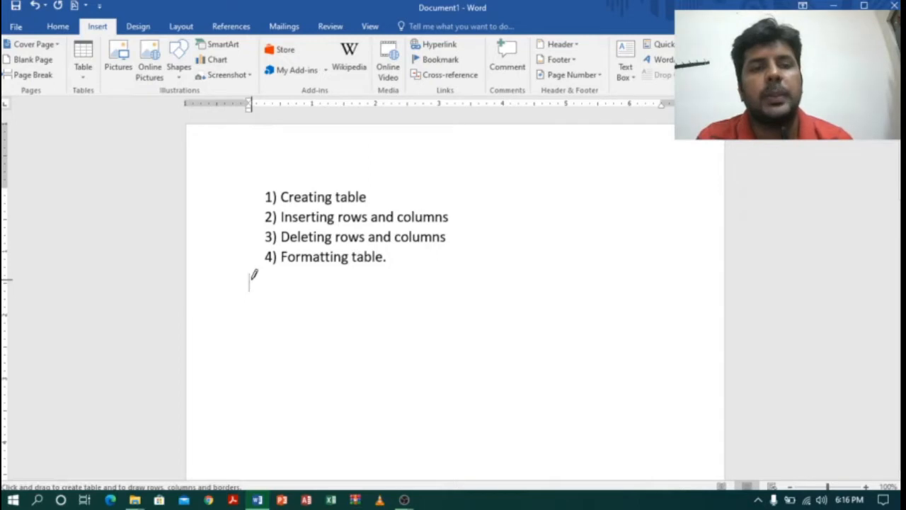
mouse_move(250, 281)
left_mouse_down()
mouse_move(267, 349)
mouse_move(424, 383)
mouse_move(637, 400)
left_mouse_up()
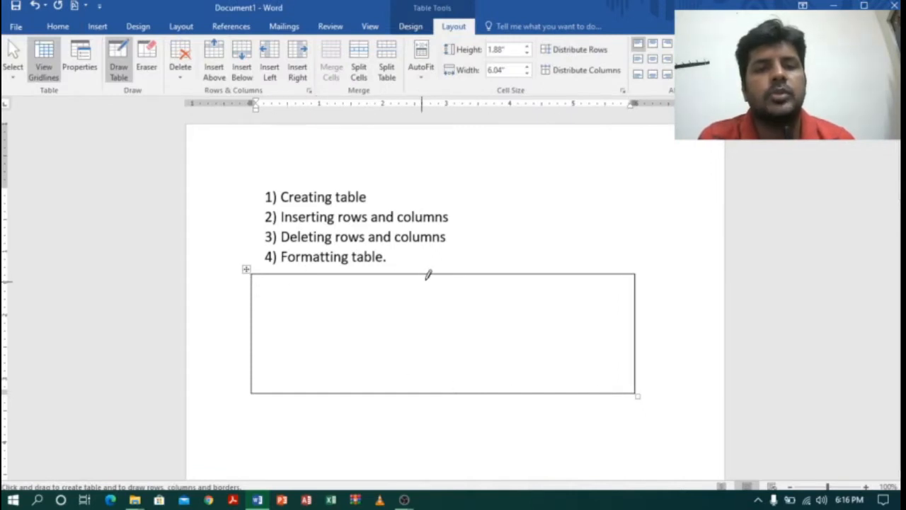
Draw five full-height vertical lines inside the table outline to divide it into six columns.
left_click_drag(428, 275, 422, 367)
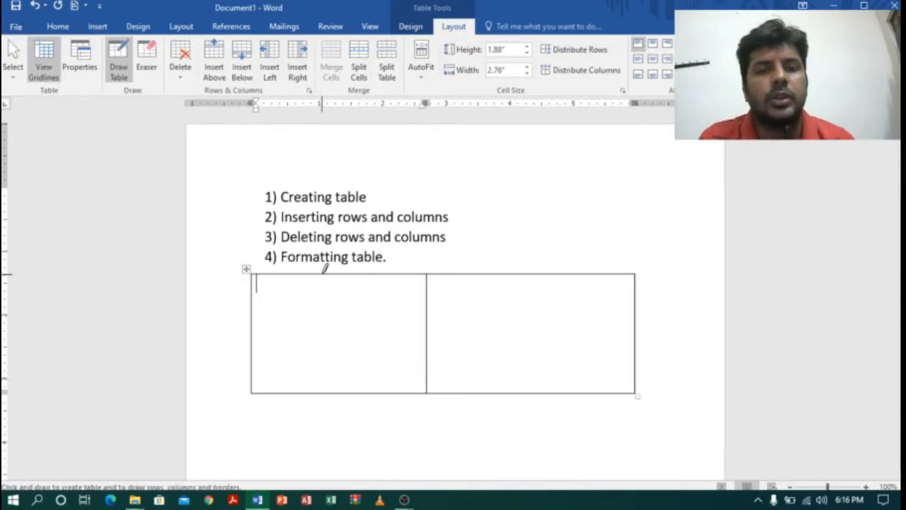
left_click_drag(324, 271, 321, 383)
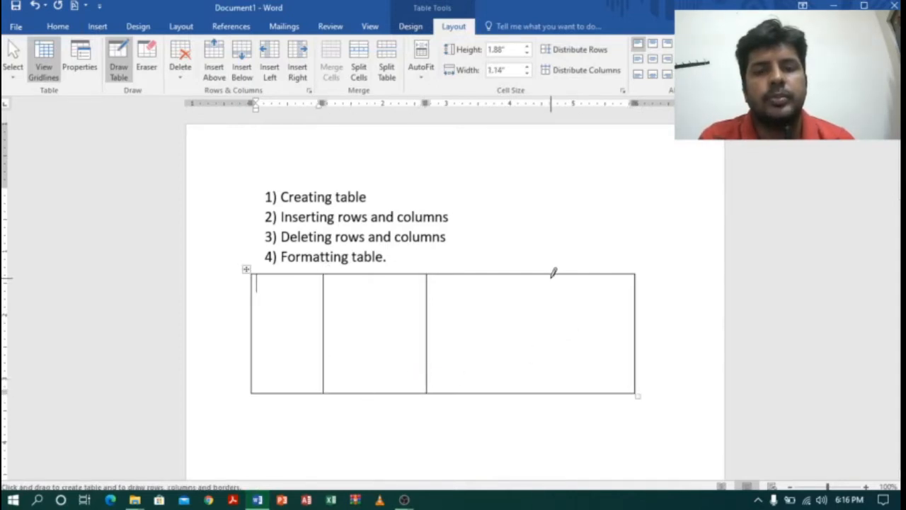
mouse_move(555, 265)
left_mouse_down()
mouse_move(548, 413)
mouse_move(547, 401)
left_mouse_up()
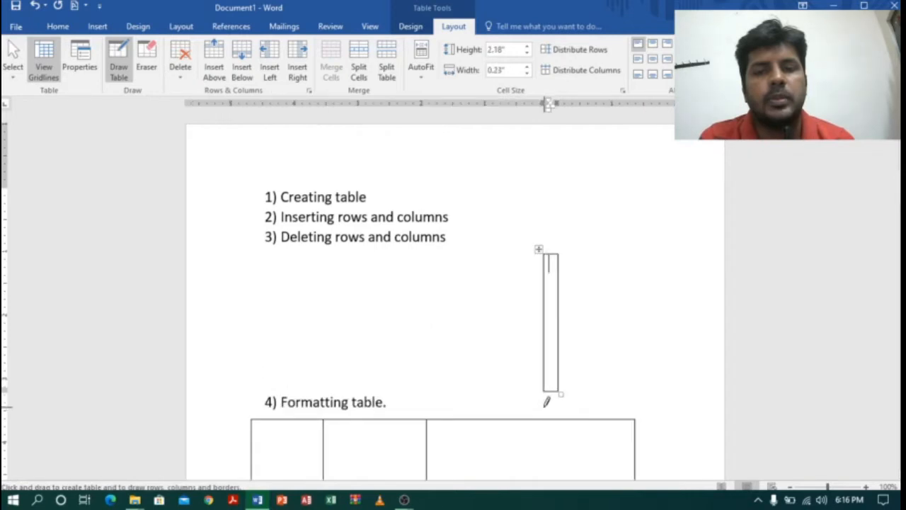
key("ctrl+z")
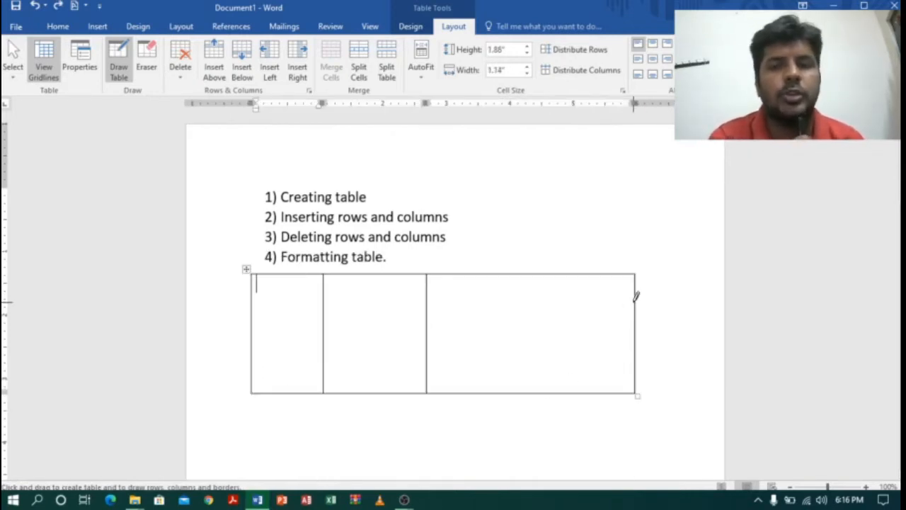
left_click_drag(556, 265, 561, 386)
left_click_drag(488, 266, 488, 379)
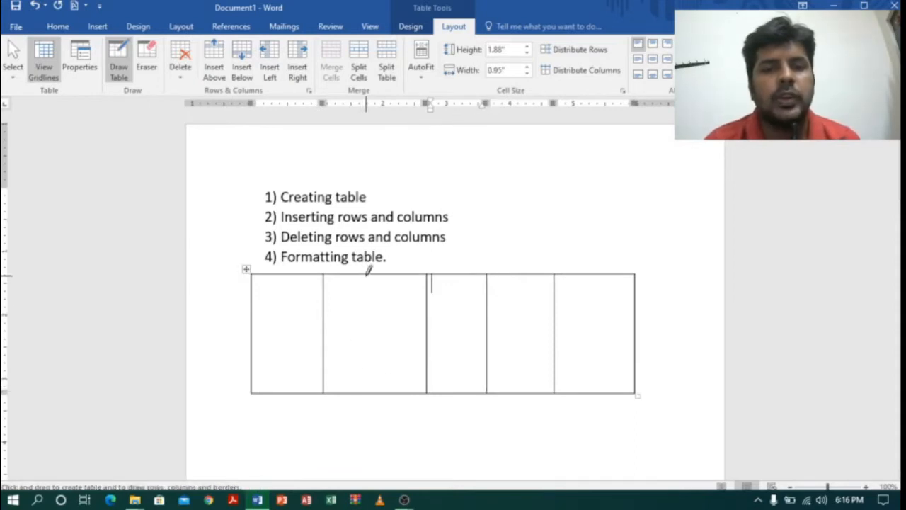
left_click_drag(369, 270, 372, 370)
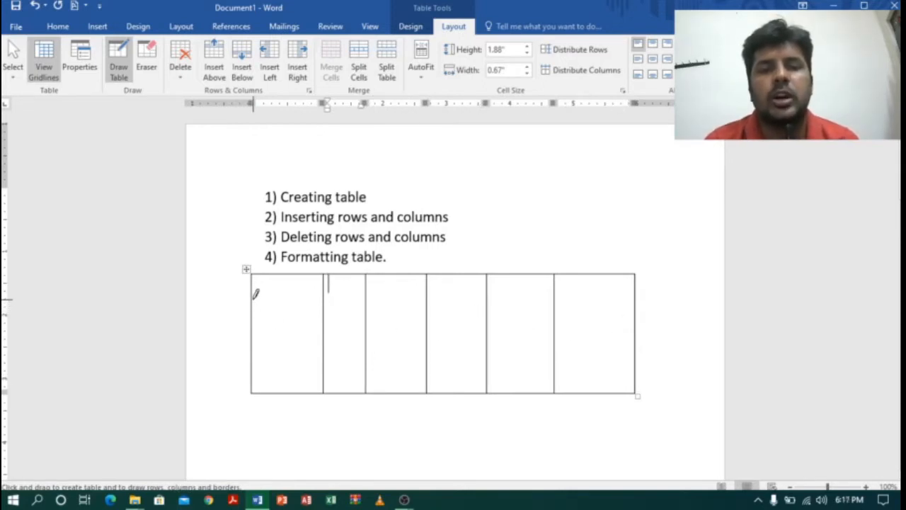
Draw three horizontal lines across the table to form four rows, and cut the whole table from the document.
left_click_drag(254, 298, 626, 310)
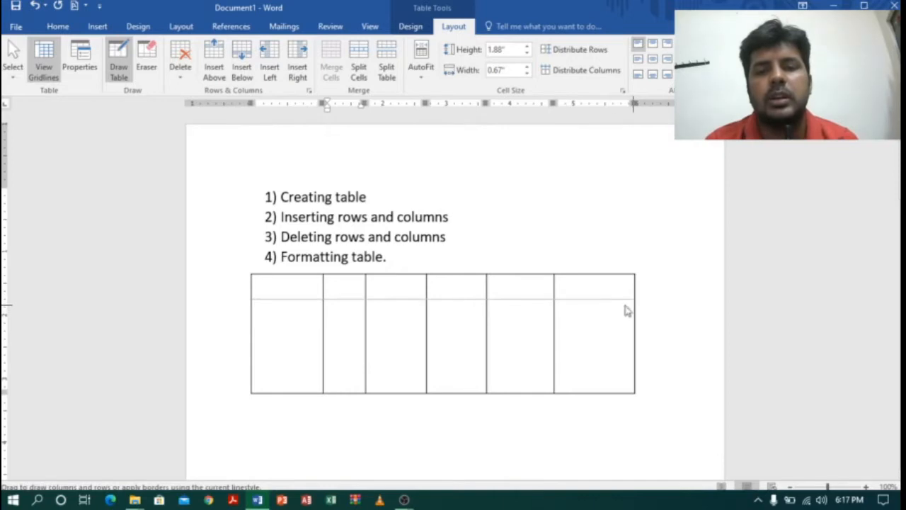
left_click_drag(255, 334, 640, 328)
left_click_drag(256, 361, 678, 348)
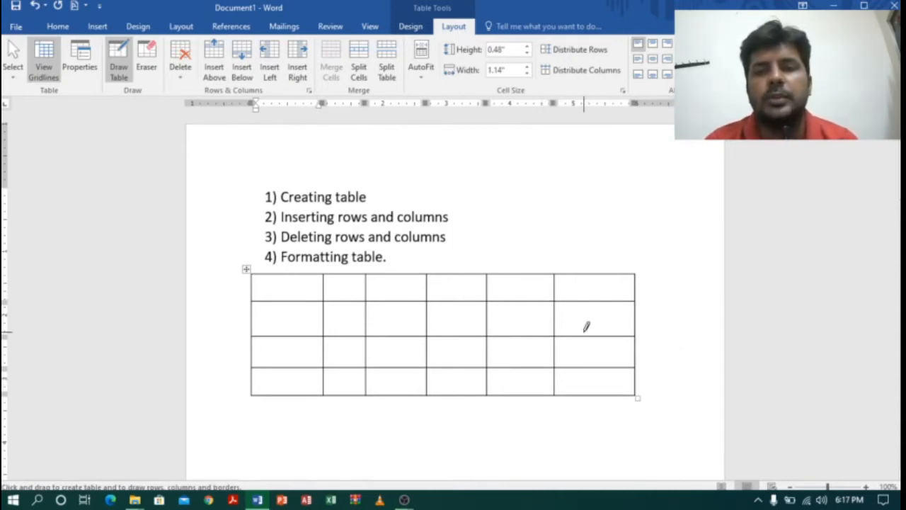
right_click(246, 266)
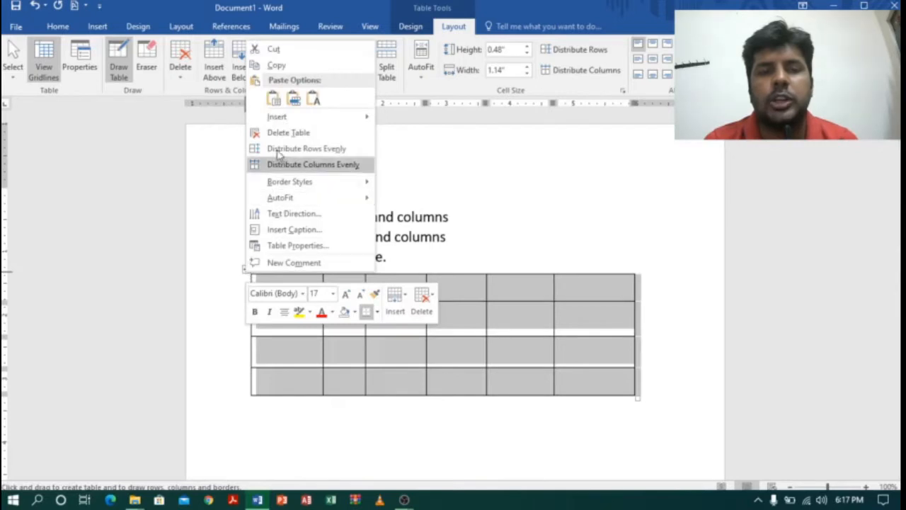
left_click(276, 50)
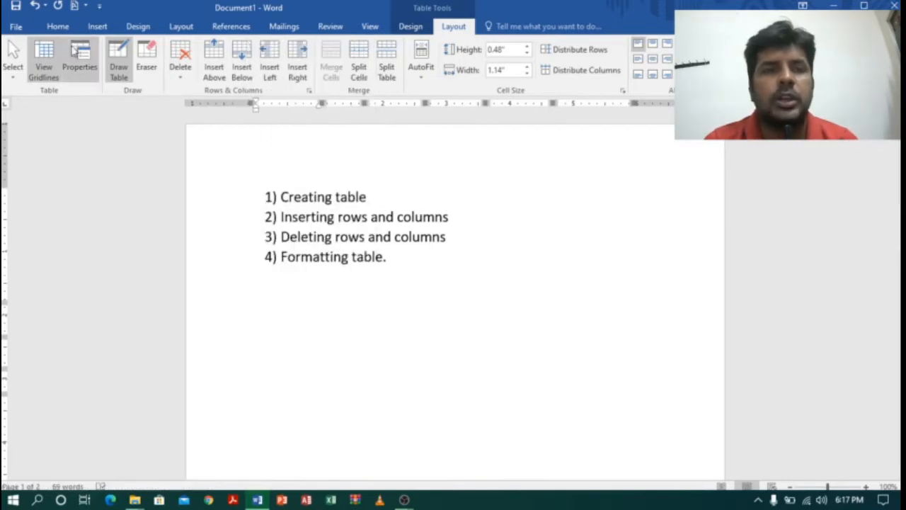
Insert a table below the list by specifying 5 columns and 3 rows with automatic fixed column width.
left_click(98, 27)
left_click(83, 68)
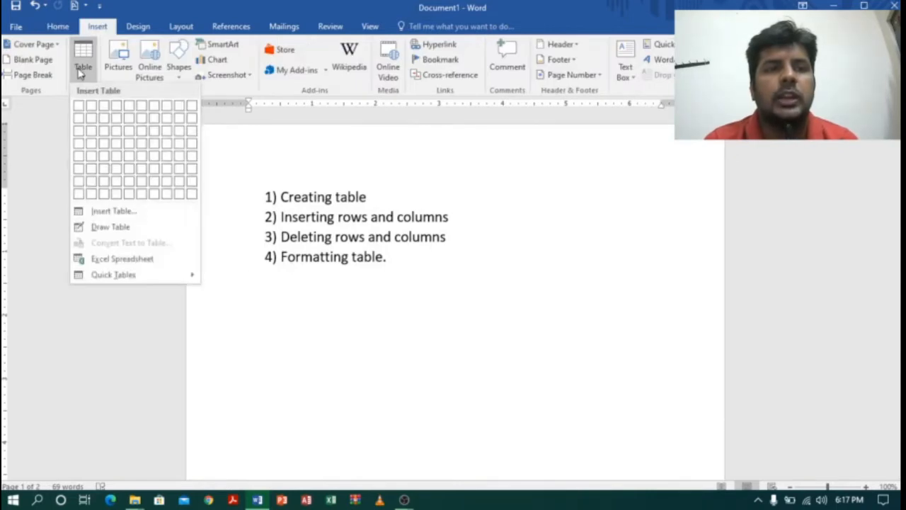
left_click(107, 210)
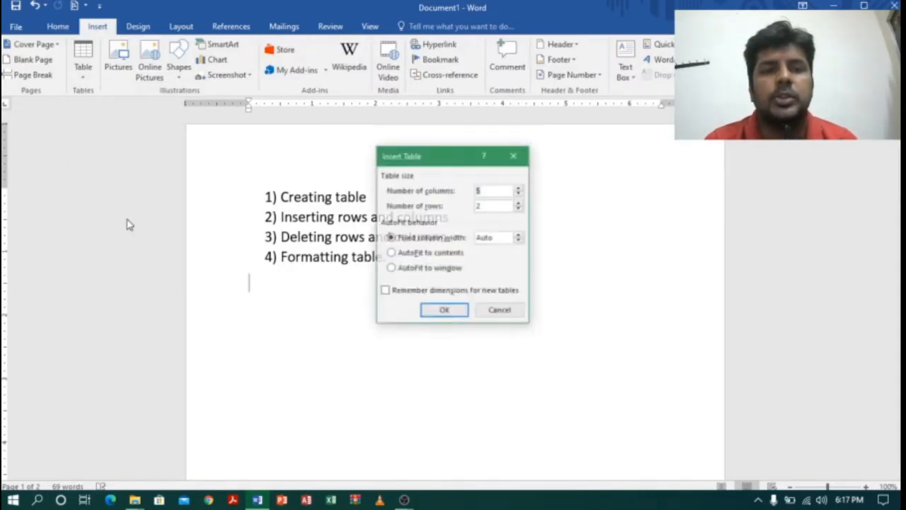
left_click(493, 207)
key("BackSpace")
type("3")
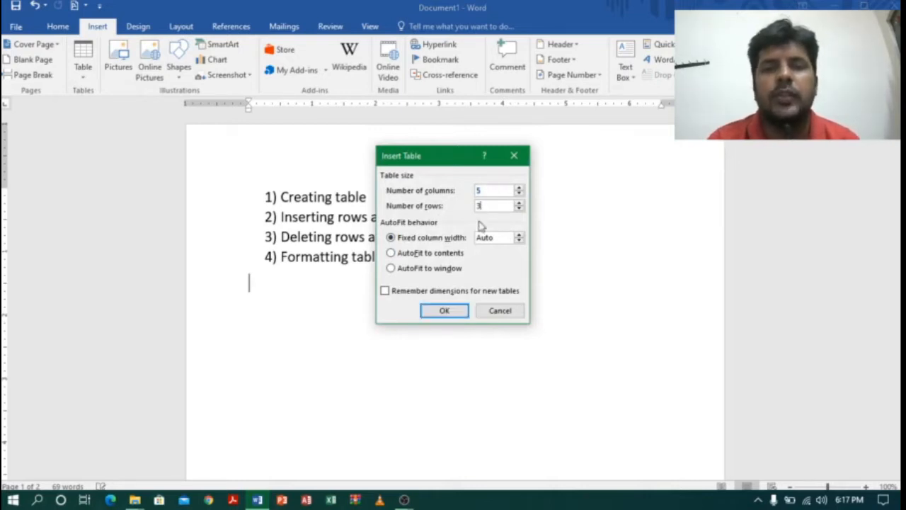
left_click(444, 310)
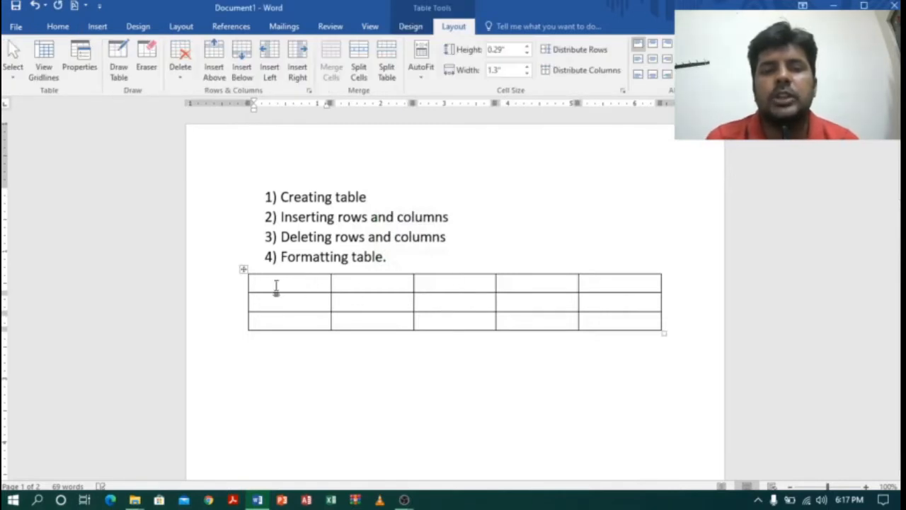
Cut the entire 5-column, 3-row table from the document.
left_click(245, 270)
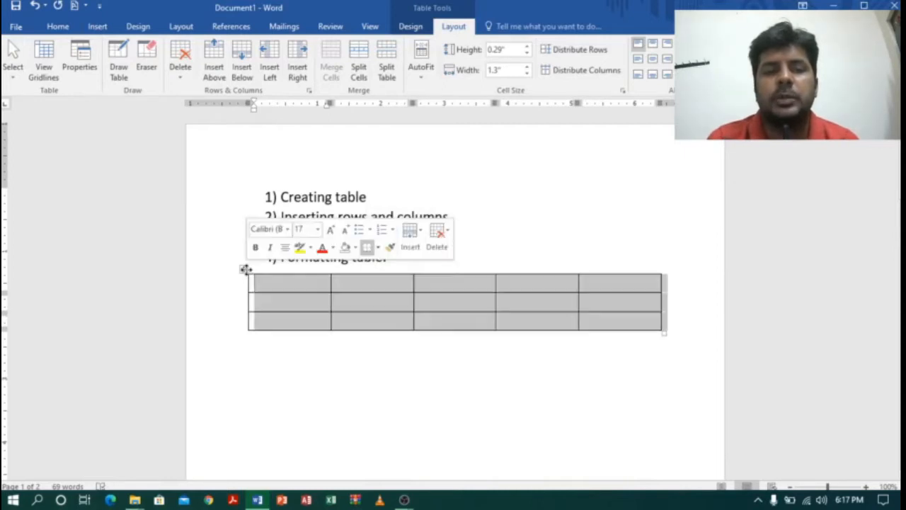
right_click(246, 272)
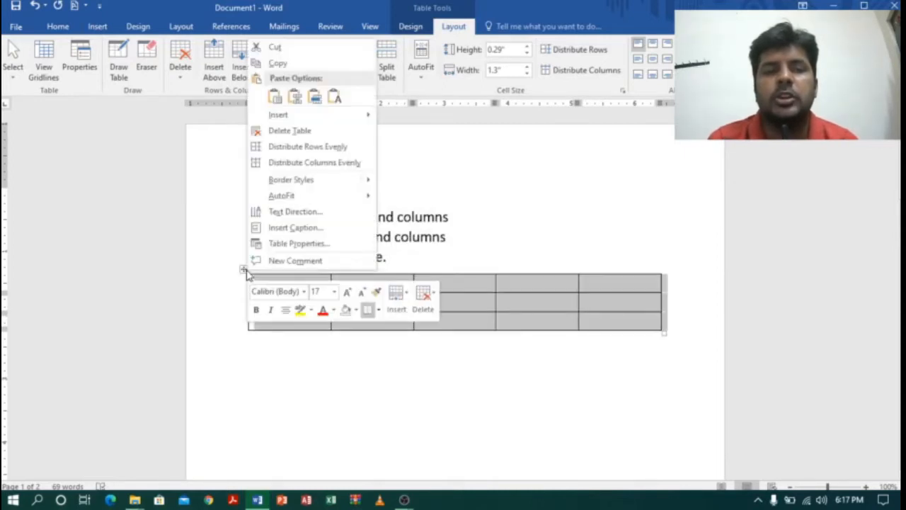
left_click(291, 50)
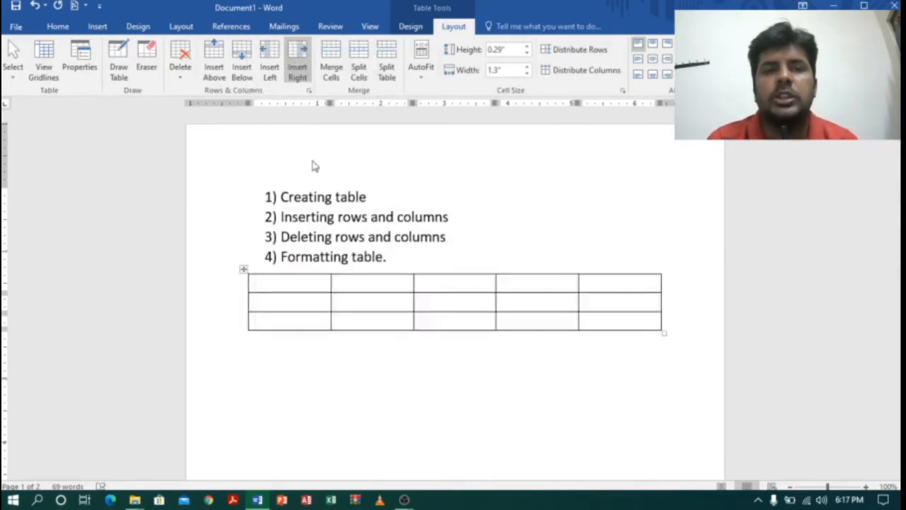
Insert a 5x3 table below the numbered list using the table size grid.
left_click(98, 27)
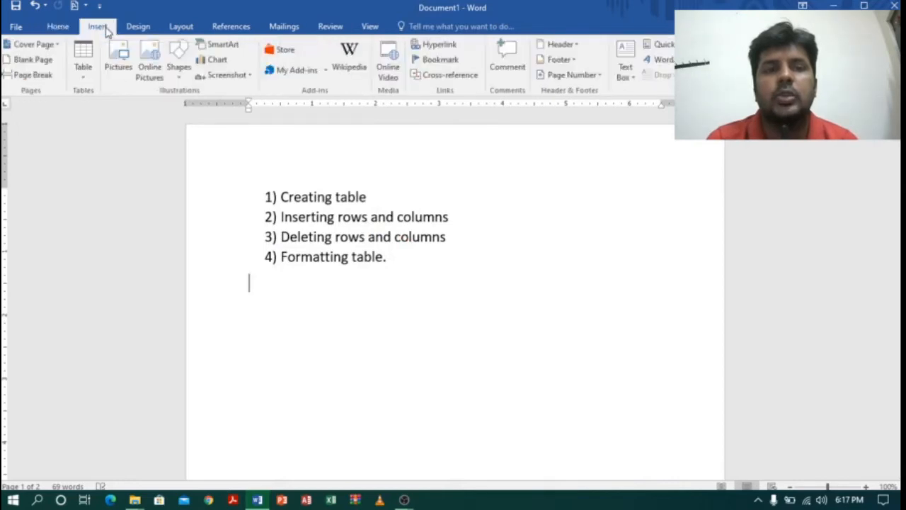
left_click(83, 64)
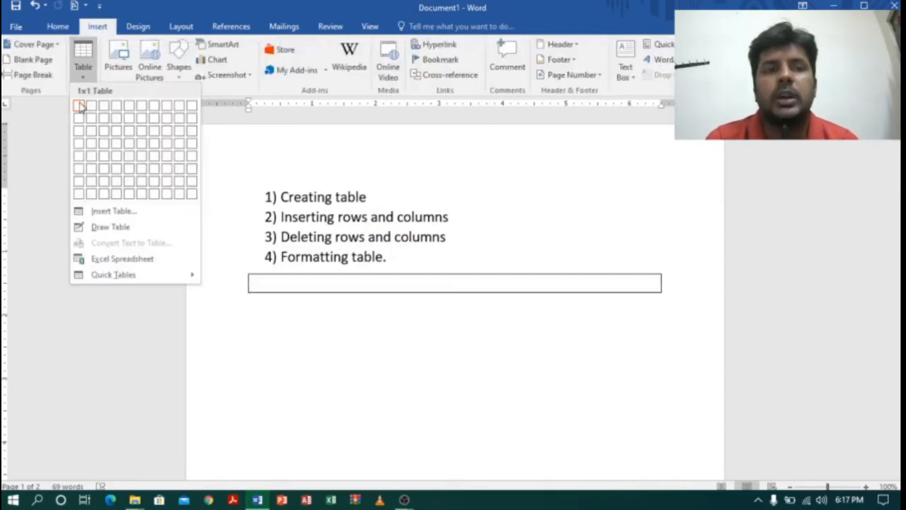
left_click(132, 136)
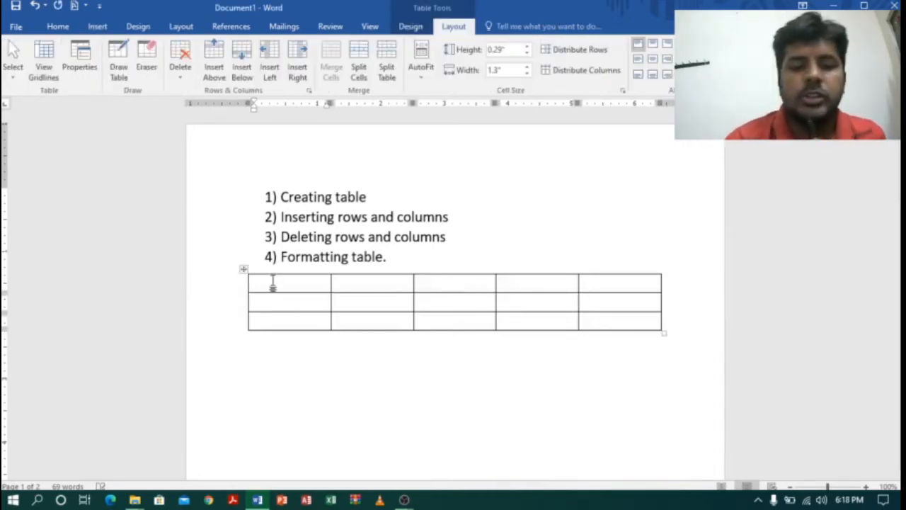
Fill the table's first column with the heading "Sno" and the numbers 1 and 2 beneath it.
type("Sno")
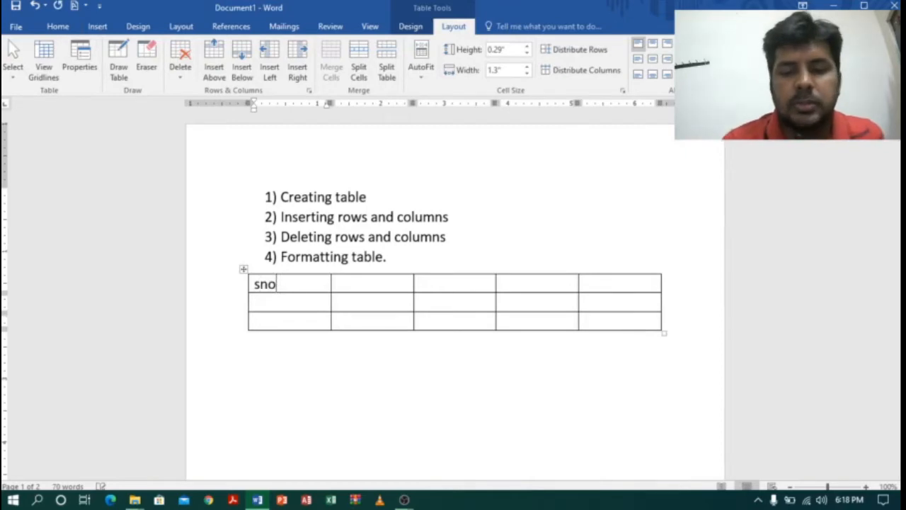
key("Down")
type("1")
key("Down")
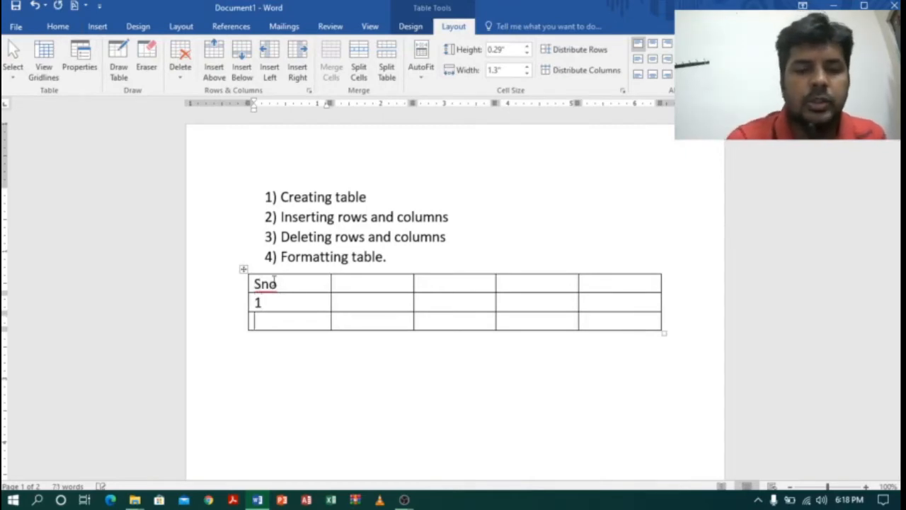
type("2")
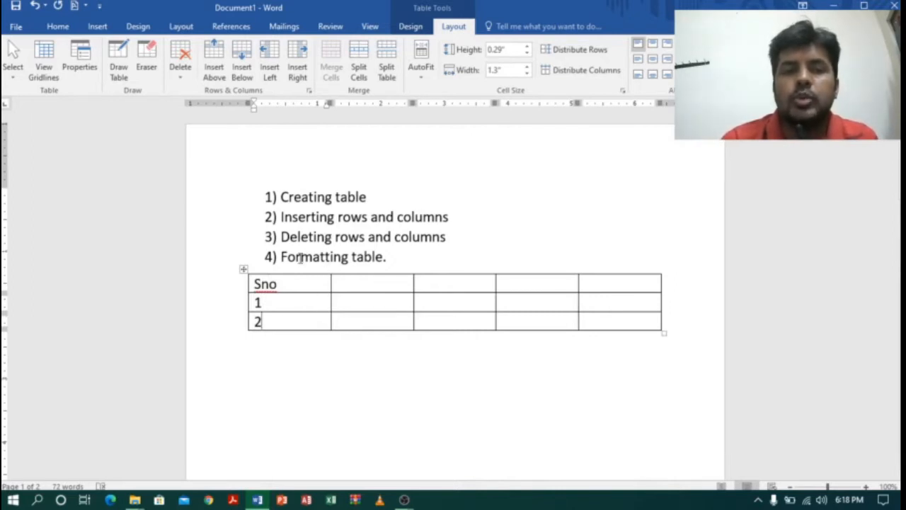
Append a blank row below the row numbered 2 by advancing past the table's last cell.
left_click_drag(281, 216, 478, 218)
left_click(312, 320)
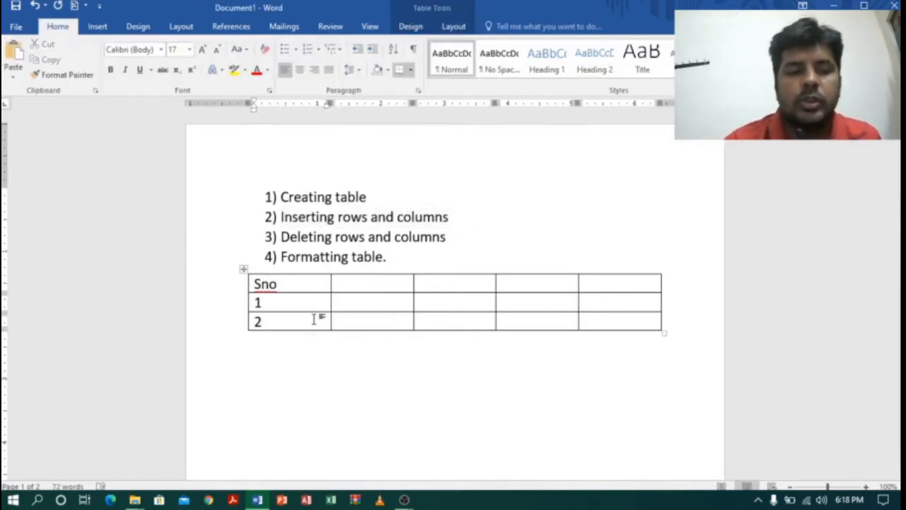
key("Tab")
key("Tab")
key("Tab")
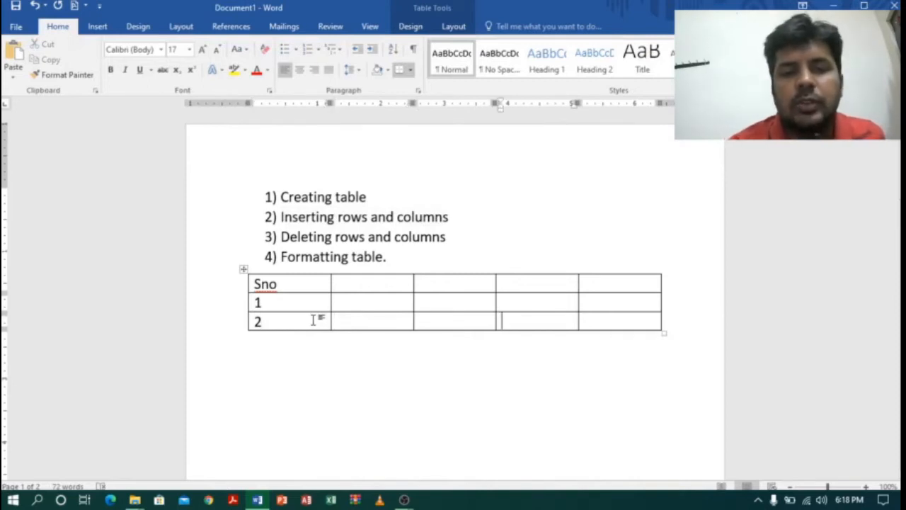
key("Tab")
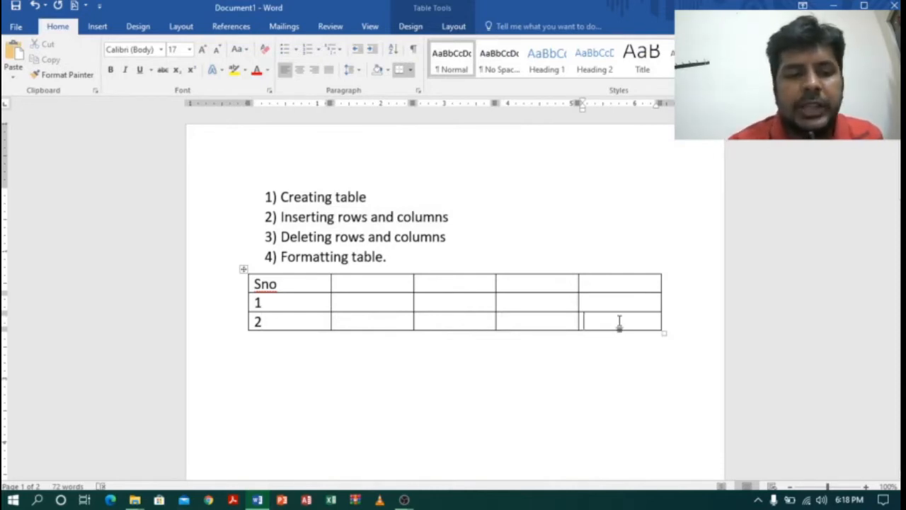
key("Tab")
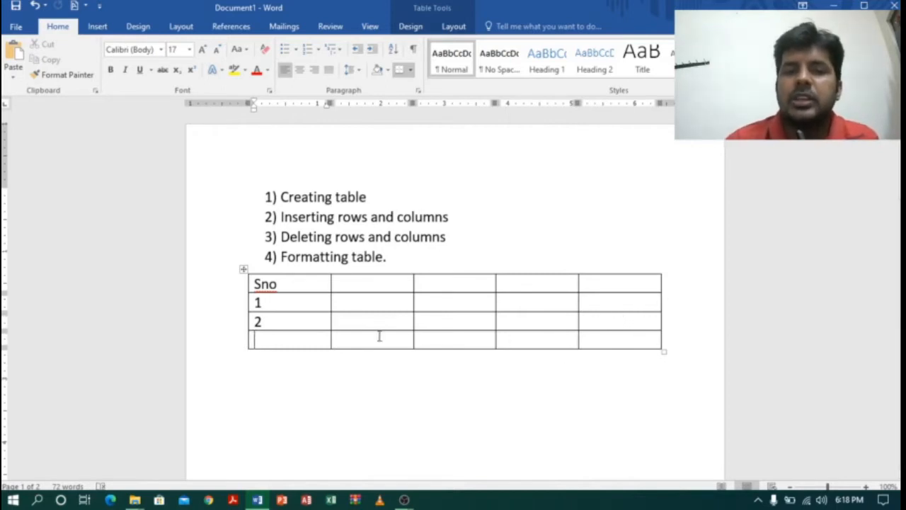
Append a second blank row at the end of the table by advancing through the last row's cells.
key("Tab")
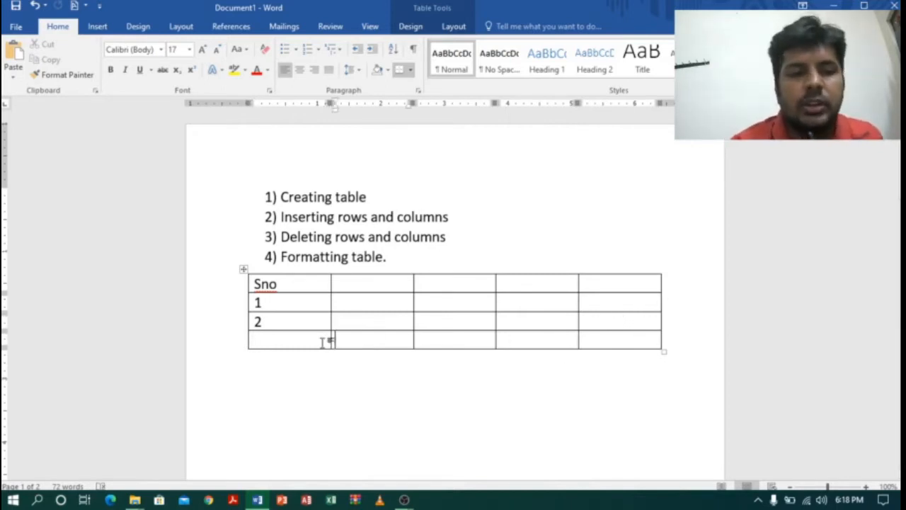
key("Tab")
key("Tab")
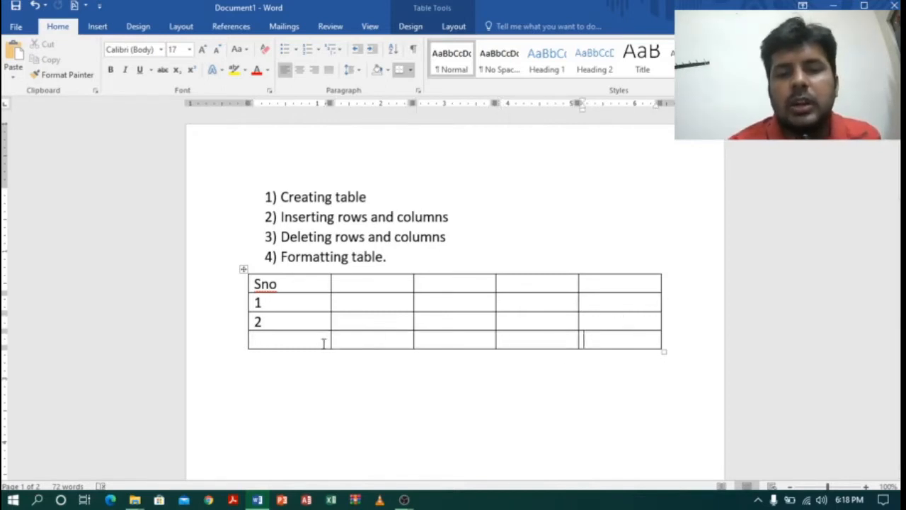
key("Tab")
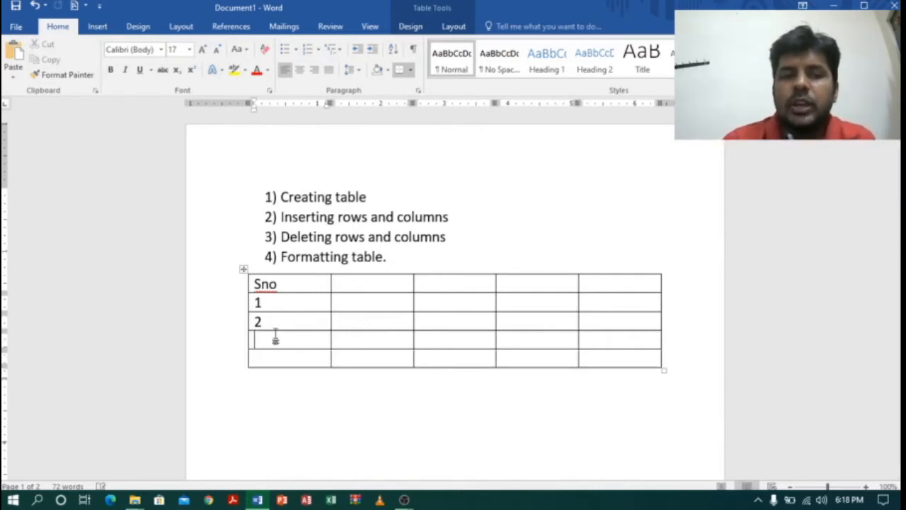
Enter the numbers 3 and 4 in the two blank cells below 2 in the Sno column.
type("3")
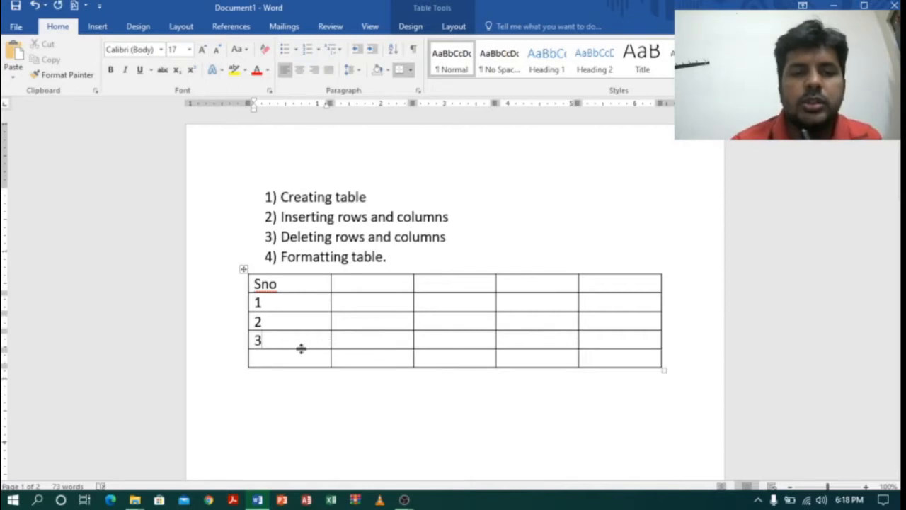
left_click(282, 361)
type("4")
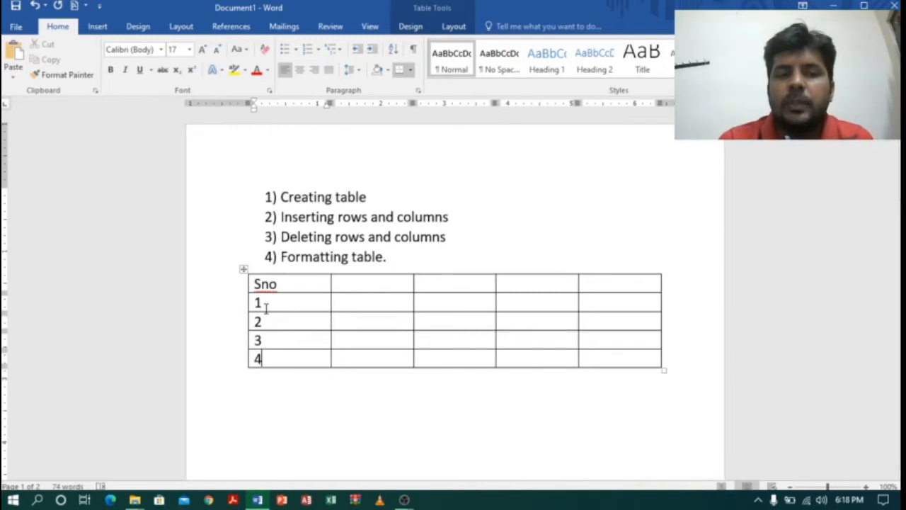
Insert a blank row between the rows numbered 1 and 2.
mouse_move(245, 317)
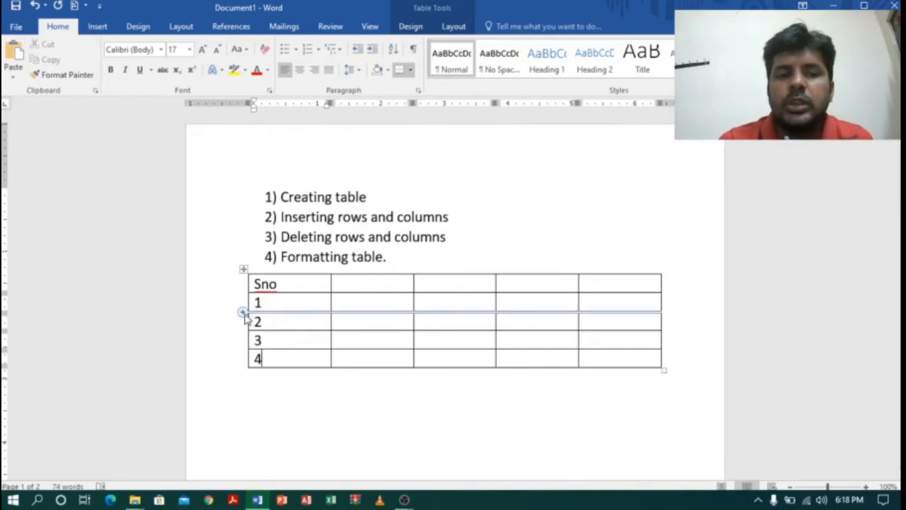
left_click(243, 320)
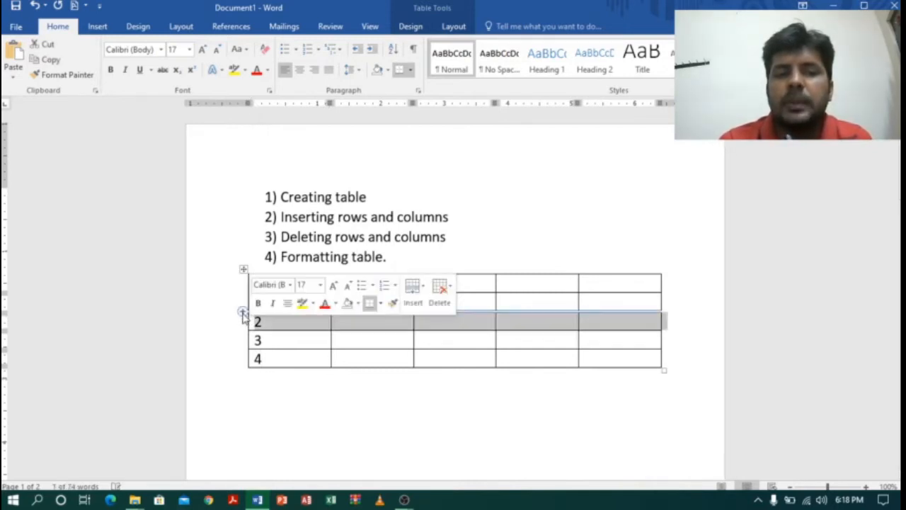
left_click(243, 313)
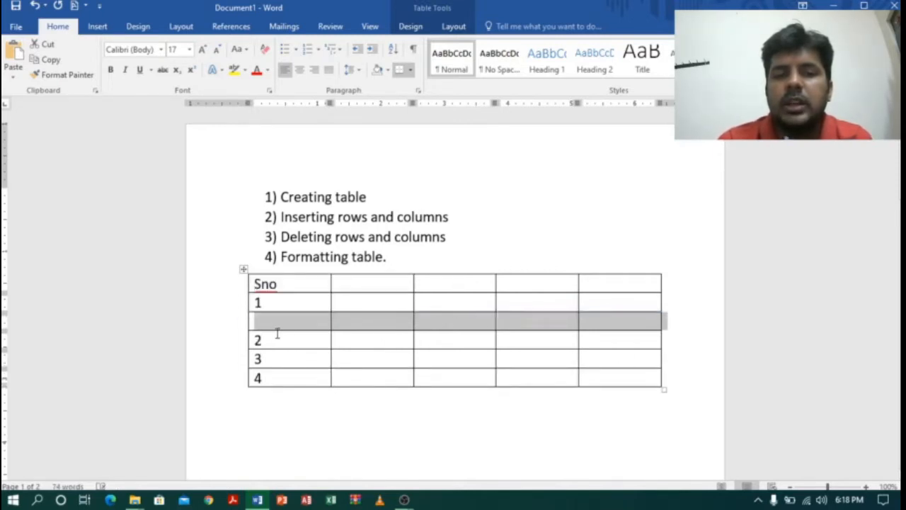
Add a blank row directly below the row numbered 2, starting from the end of that row.
left_click(273, 344)
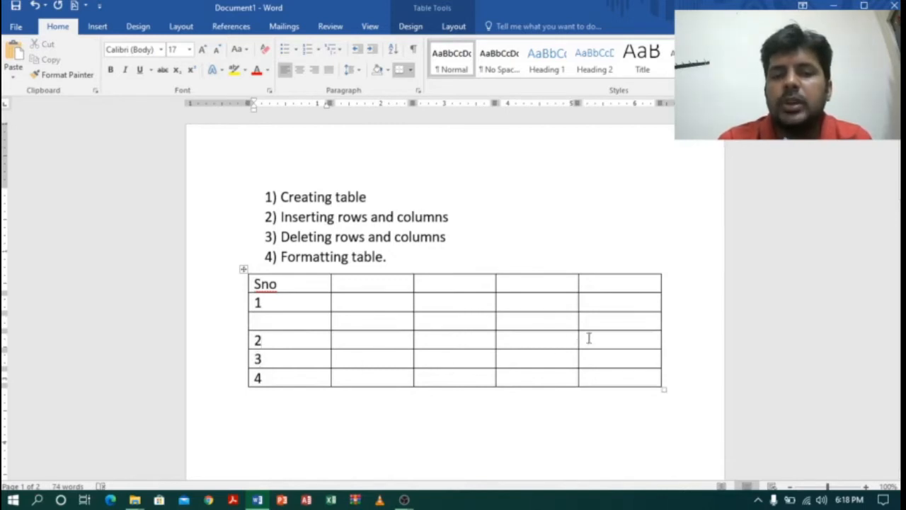
left_click(671, 340)
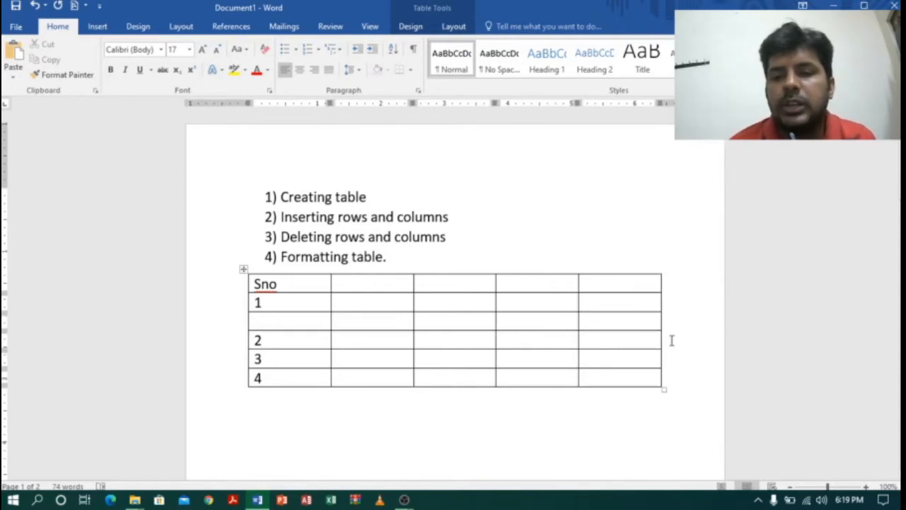
key("Return")
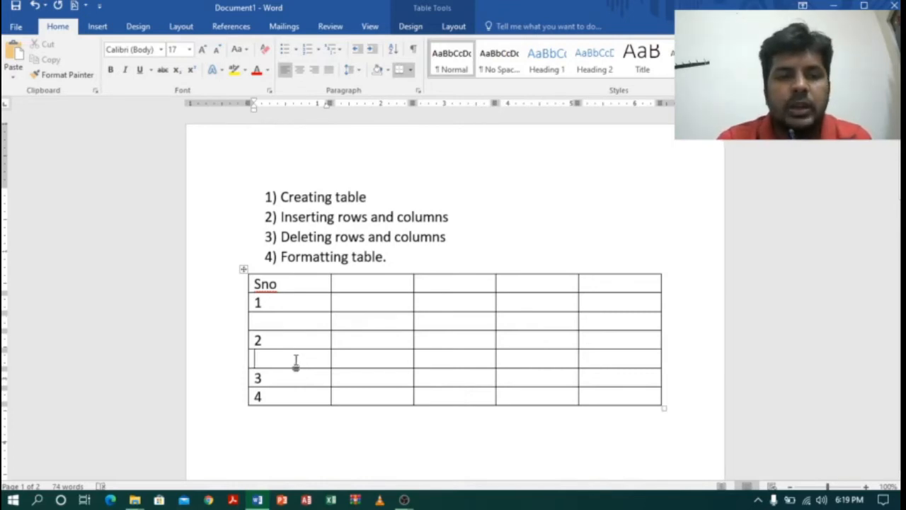
Insert a blank column directly after the Sno column, to the left of the table's second column.
left_click(370, 284)
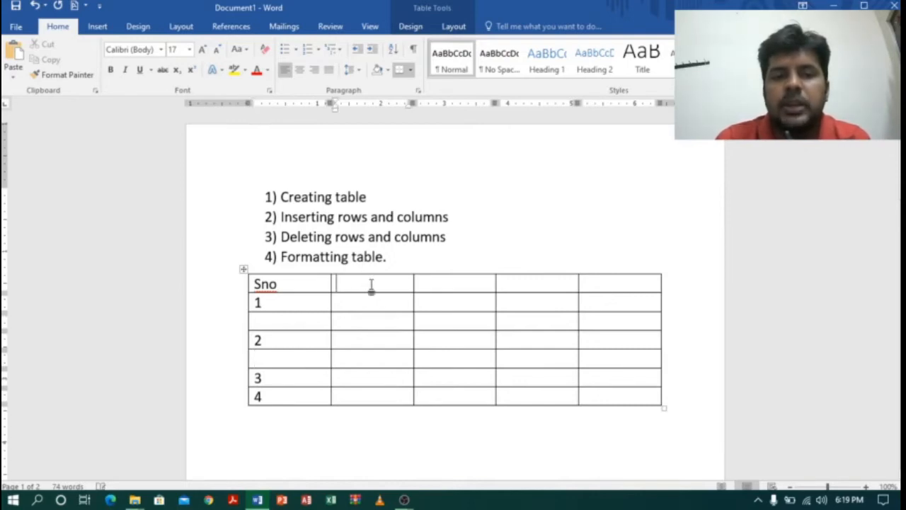
right_click(371, 287)
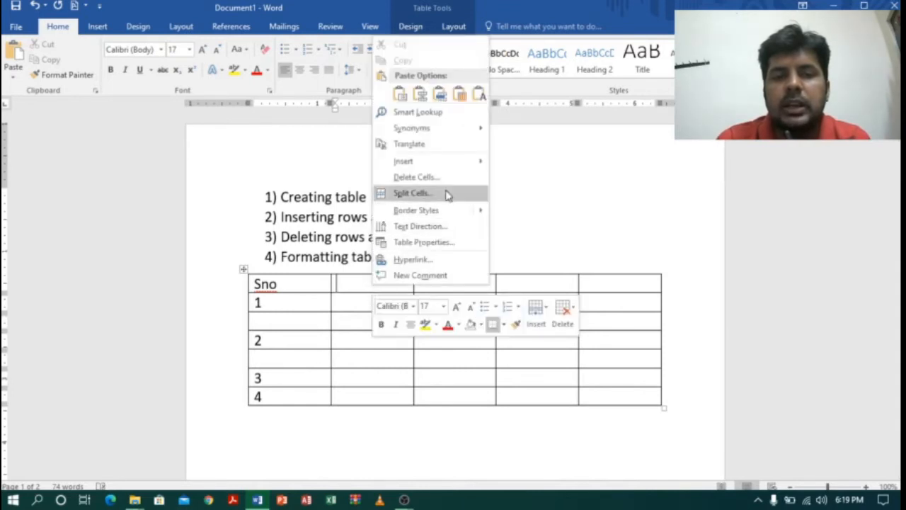
mouse_move(449, 168)
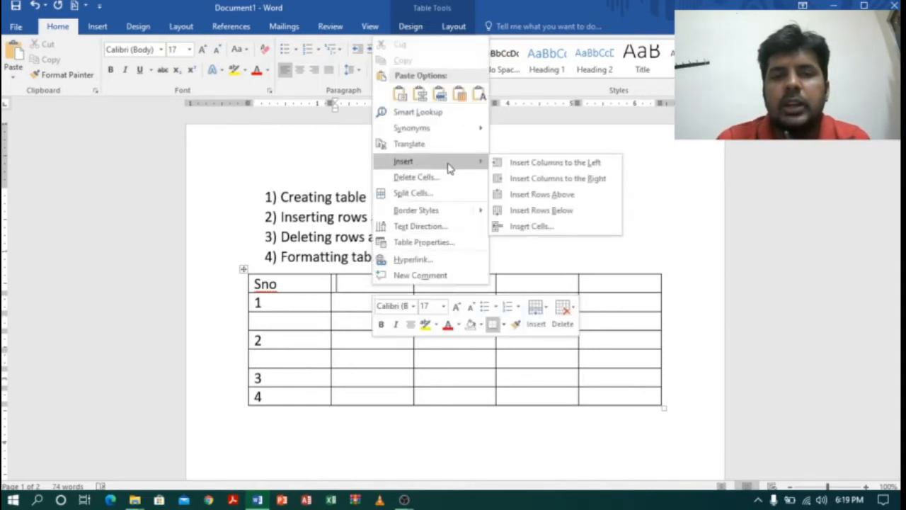
left_click(548, 163)
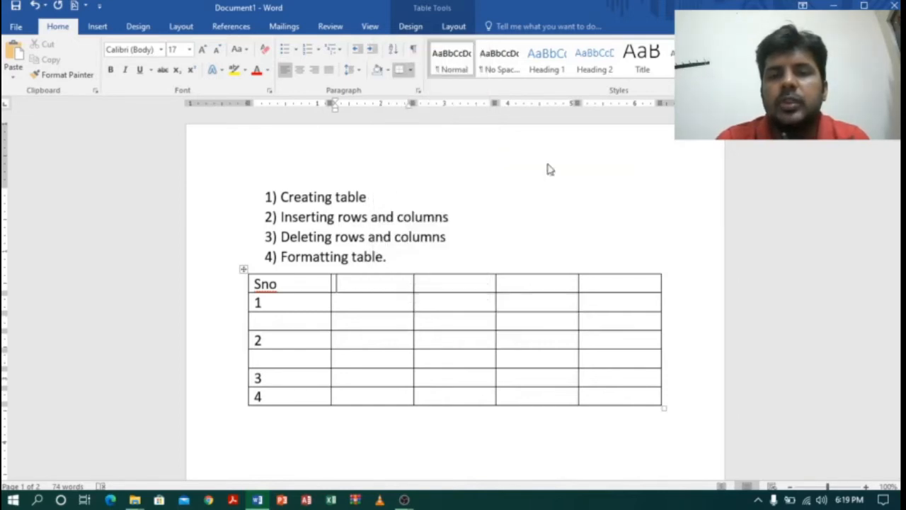
left_click(340, 328)
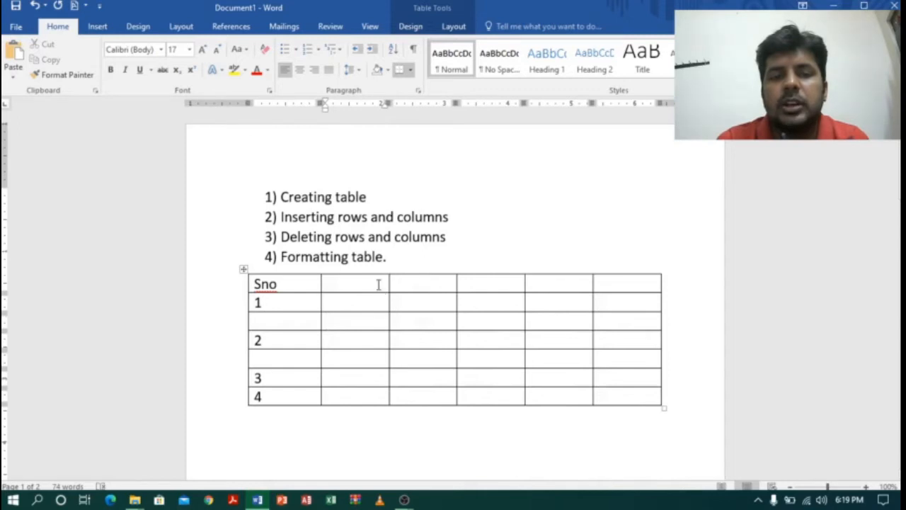
left_click_drag(379, 284, 368, 399)
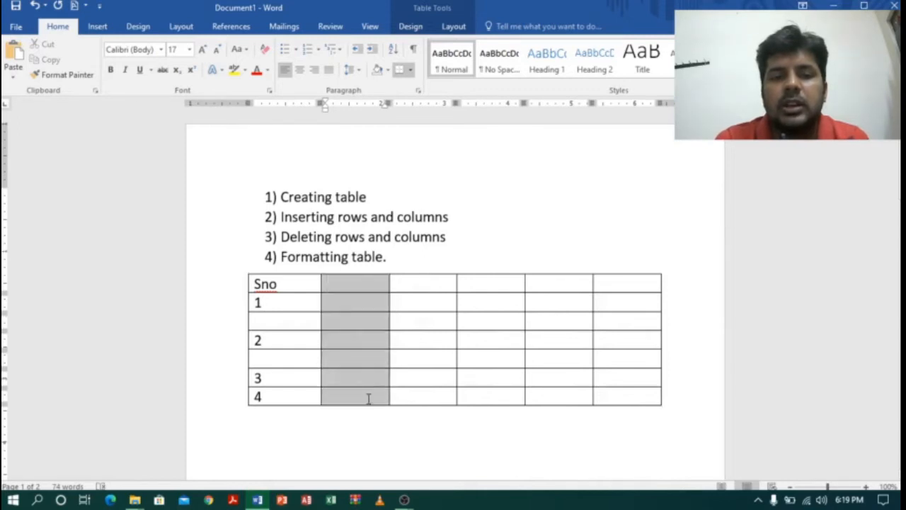
Insert another blank column at the border between the table's second and third columns.
left_click(434, 286)
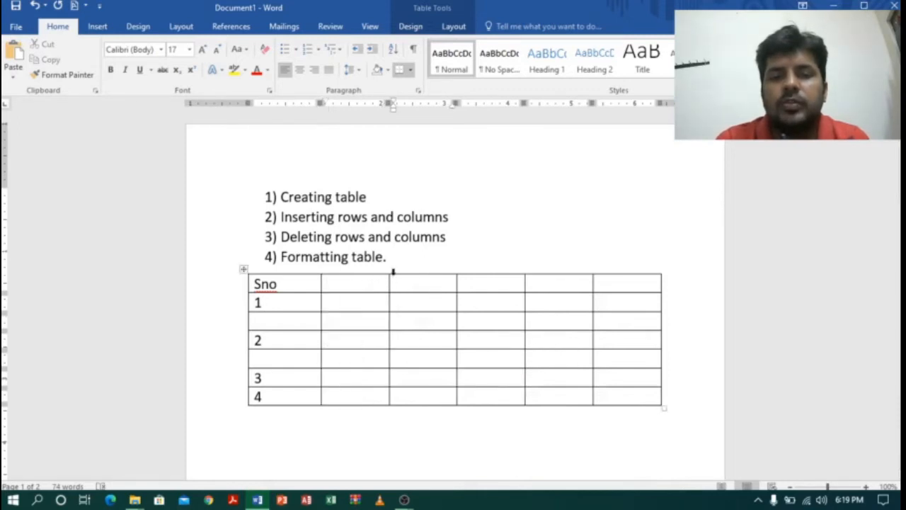
mouse_move(392, 271)
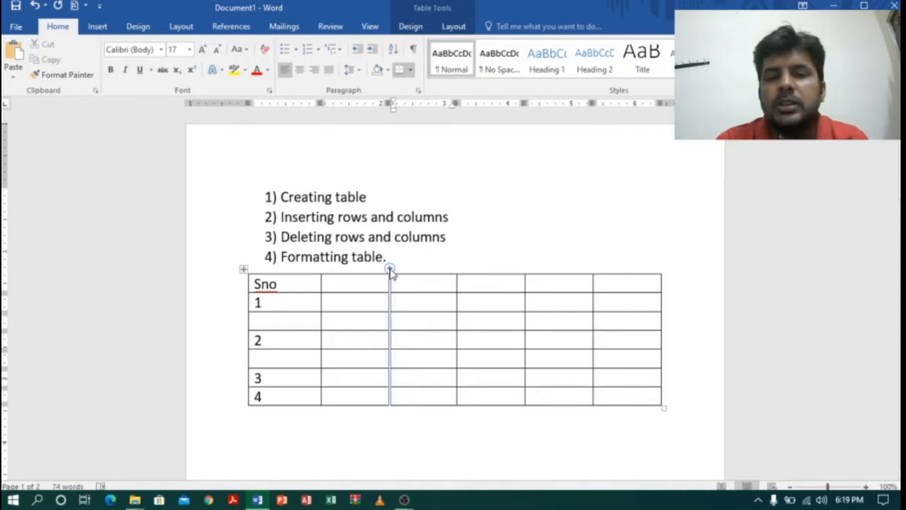
left_click(390, 271)
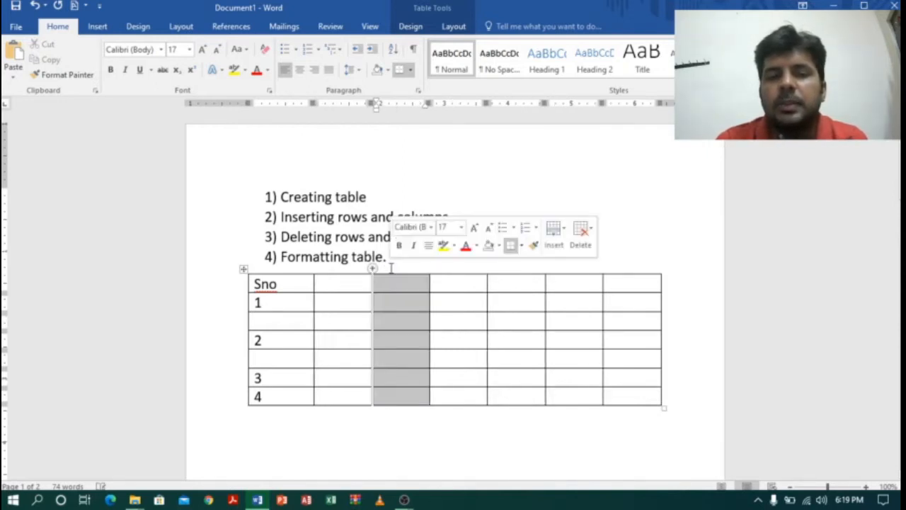
left_click(387, 301)
left_click_drag(364, 286, 408, 394)
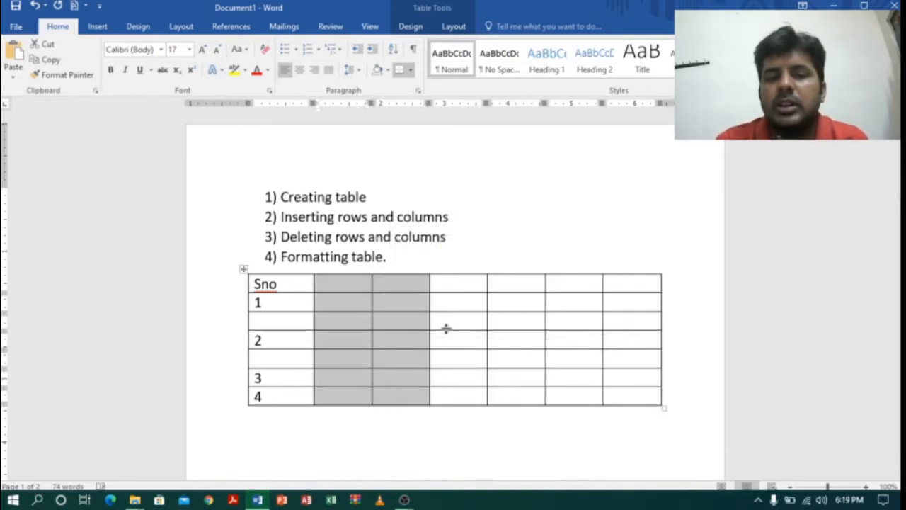
left_click(400, 318)
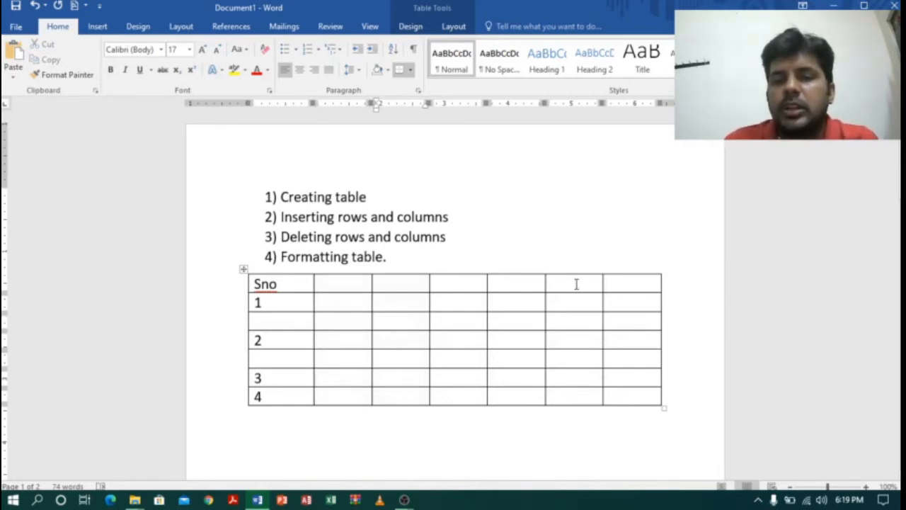
Delete the last two columns of the table together.
mouse_move(577, 283)
left_mouse_down()
mouse_move(630, 287)
mouse_move(643, 400)
left_mouse_up()
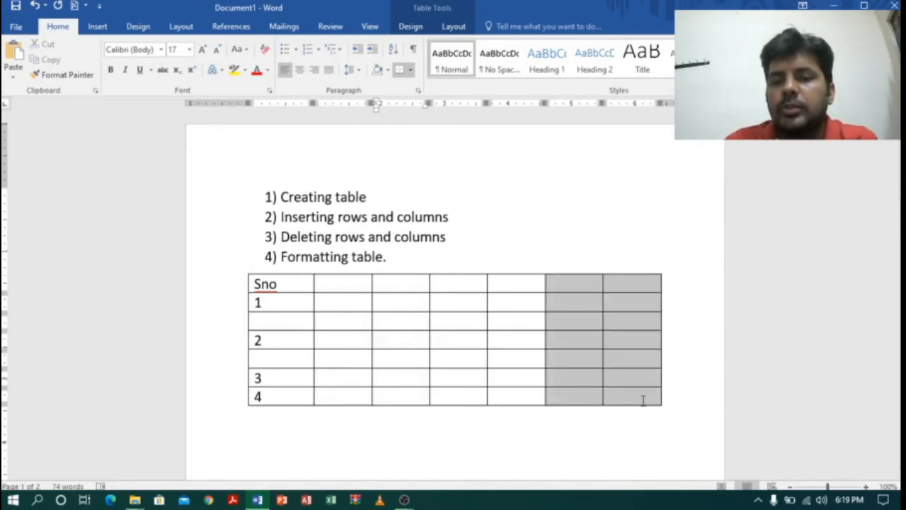
left_click(586, 341)
mouse_move(567, 283)
left_mouse_down()
mouse_move(619, 378)
mouse_move(621, 402)
left_mouse_up()
right_click(577, 324)
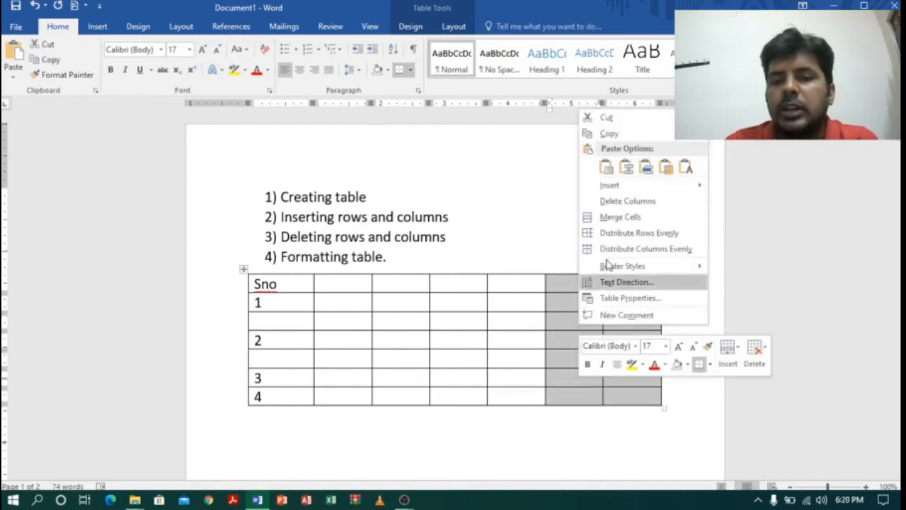
left_click(635, 202)
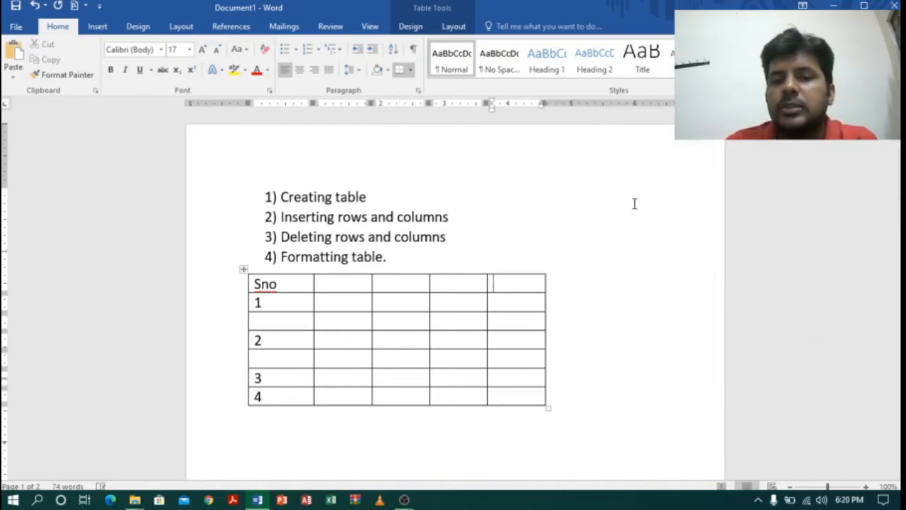
Delete the table's fourth column from one of its cells, using the Delete entire column option.
left_click(468, 324)
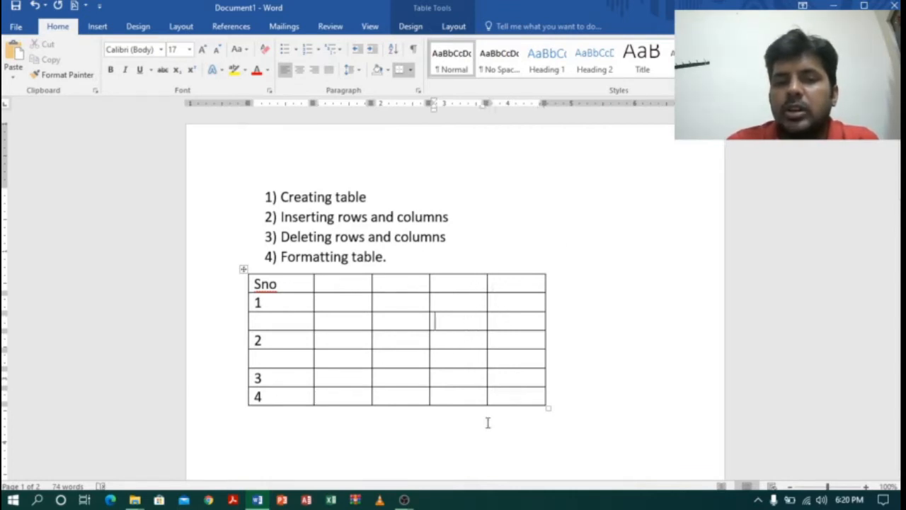
left_click(459, 27)
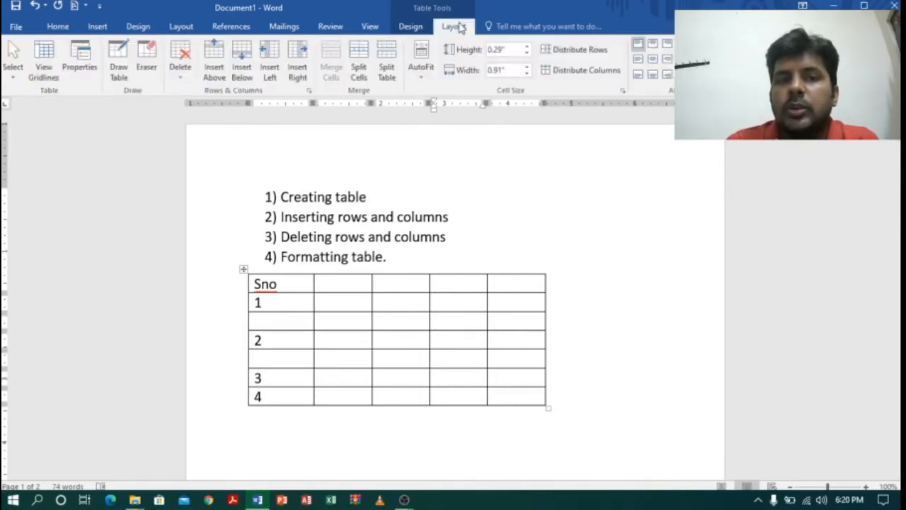
left_click(178, 78)
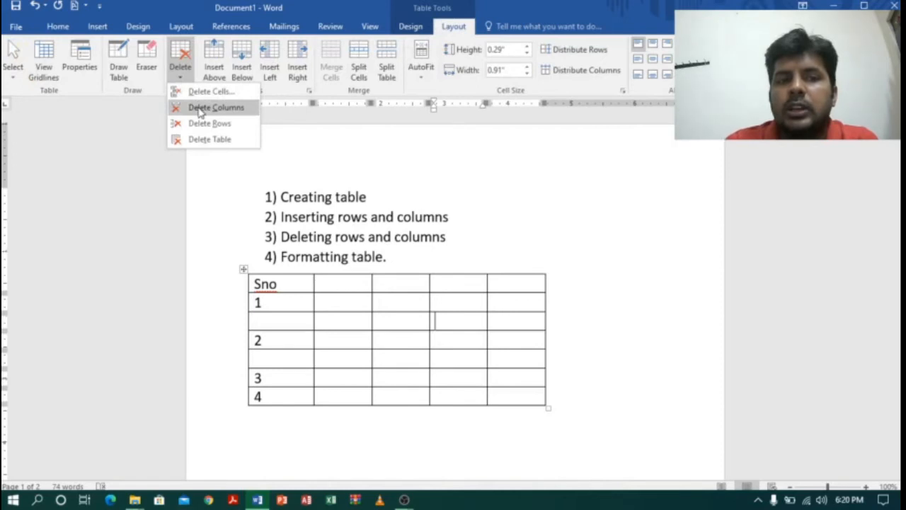
left_click(465, 326)
right_click(464, 325)
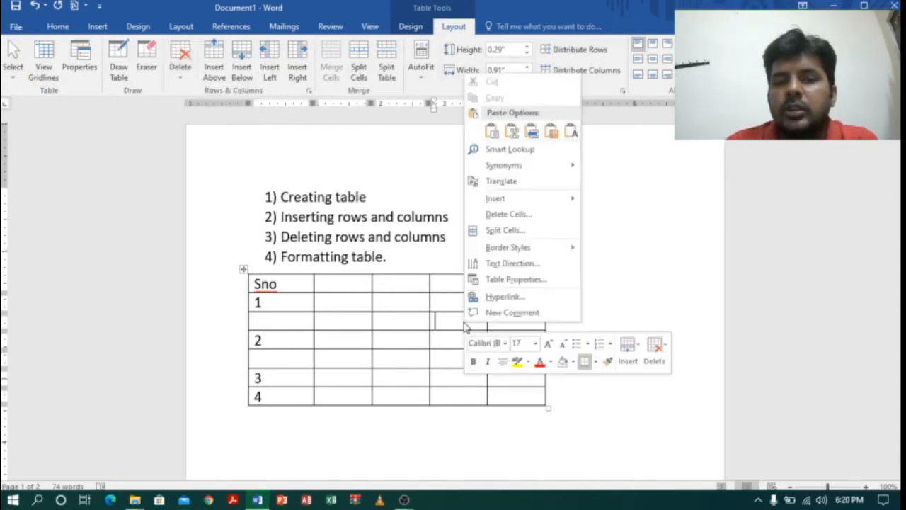
left_click(498, 215)
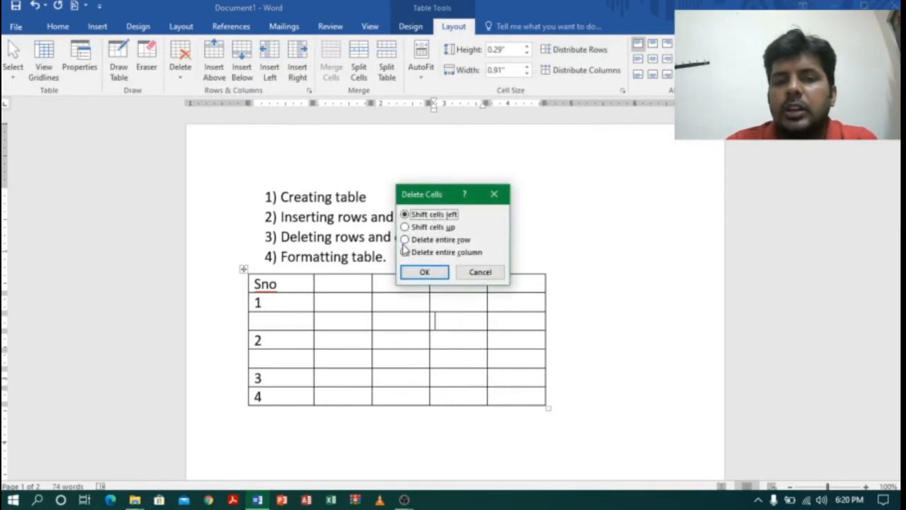
left_click(405, 253)
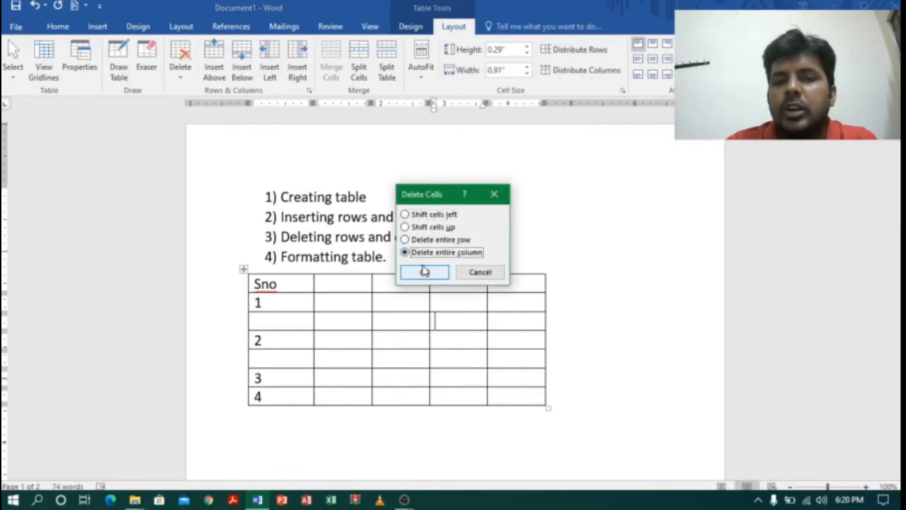
left_click(425, 272)
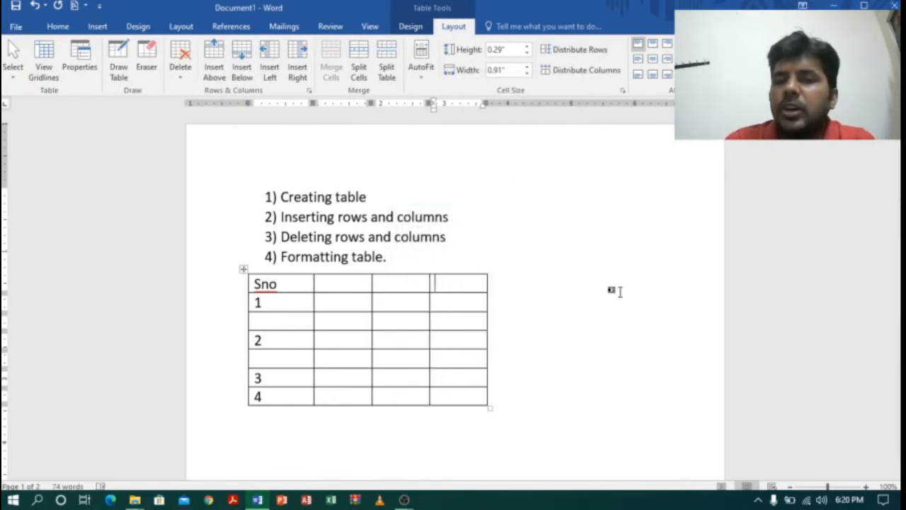
Delete the blank row between the rows numbered 1 and 2.
left_click(611, 289)
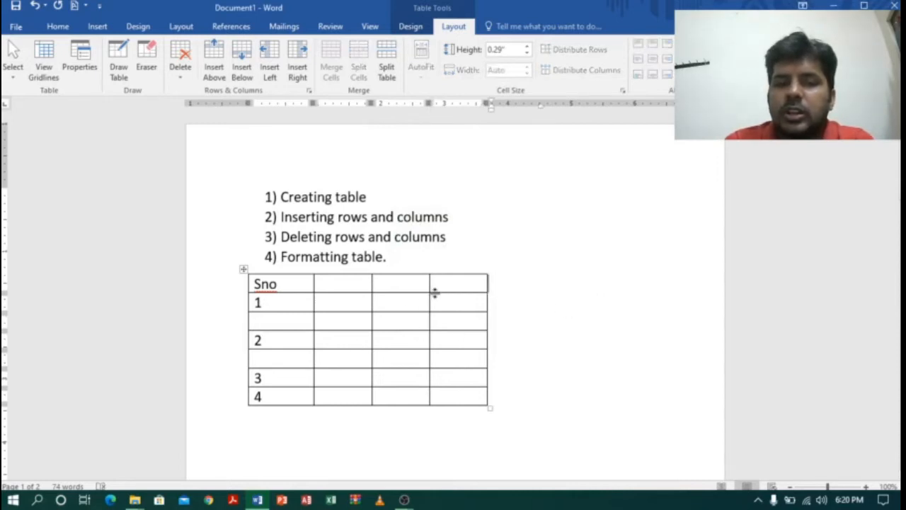
left_click(262, 320)
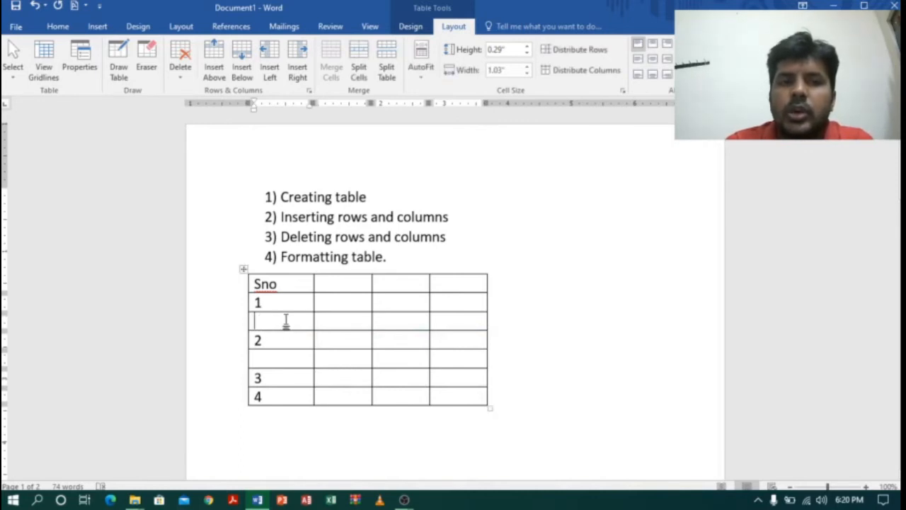
left_click(182, 78)
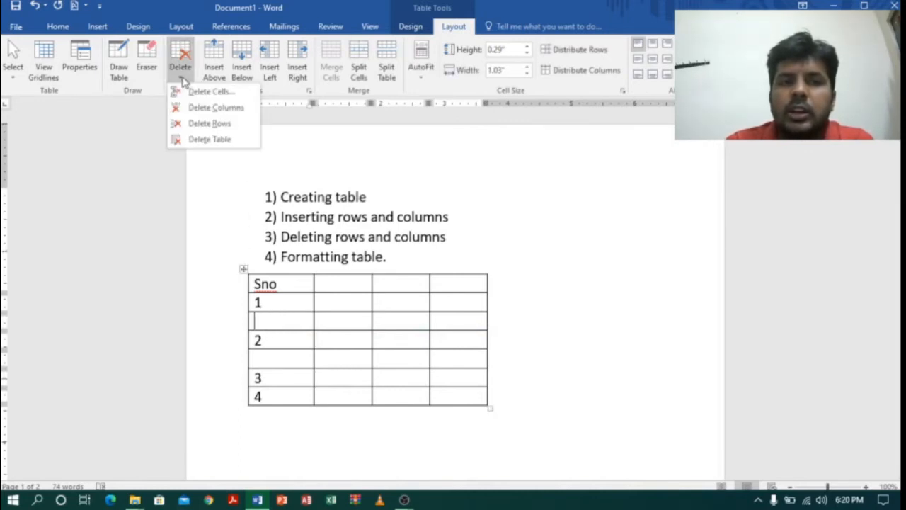
left_click(220, 124)
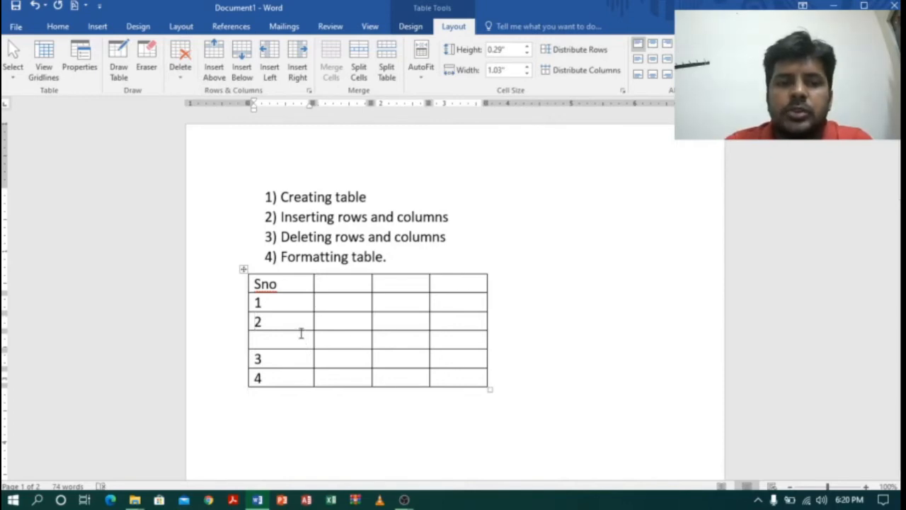
Clear the contents of all cells in the Sno column while keeping the column itself.
left_click_drag(257, 284, 298, 378)
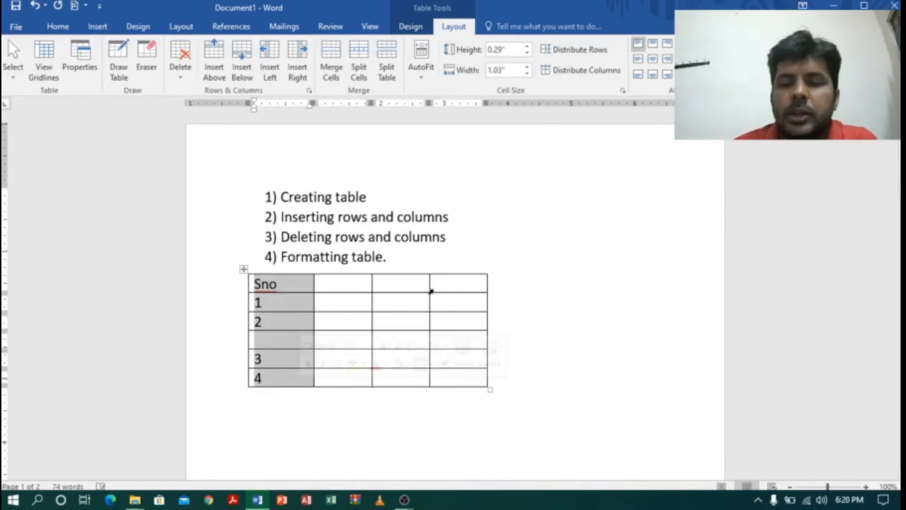
key("Delete")
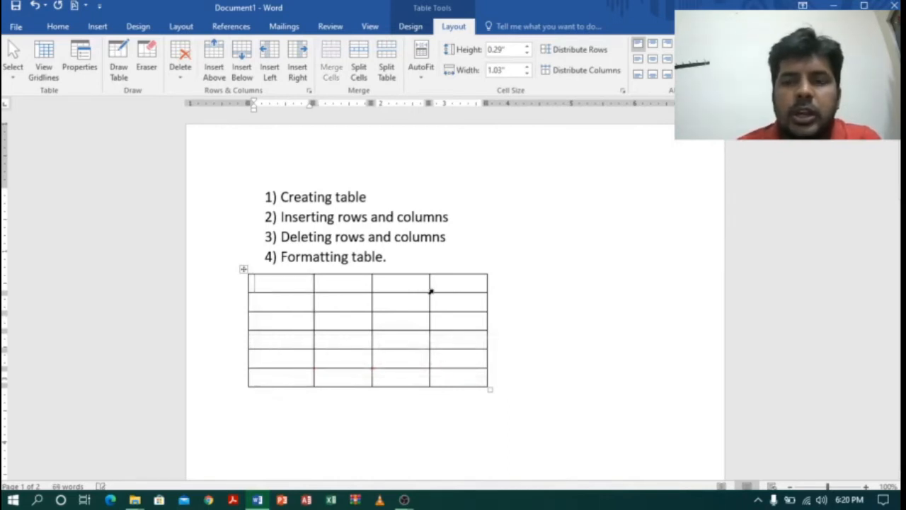
Fill the table's first column from the top with Weeks, Mon, Tue, Wed, Thu and Fri.
type("wee")
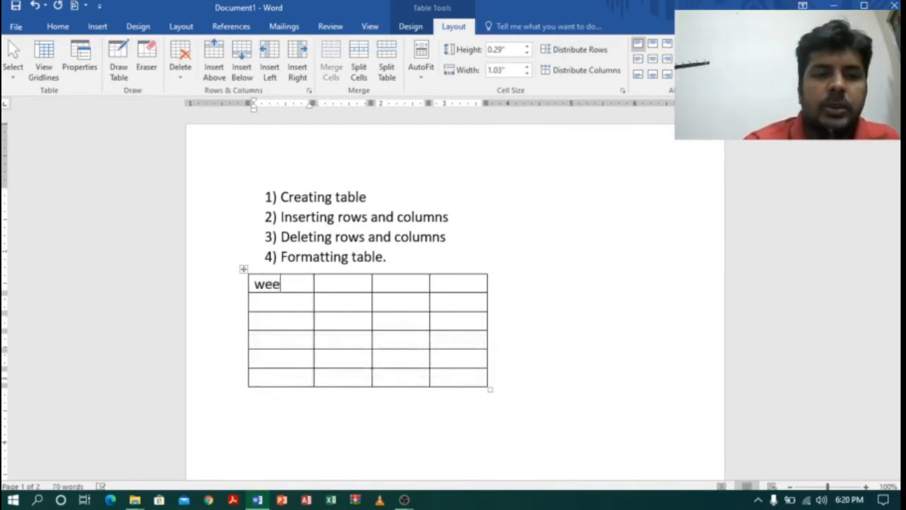
type("ks")
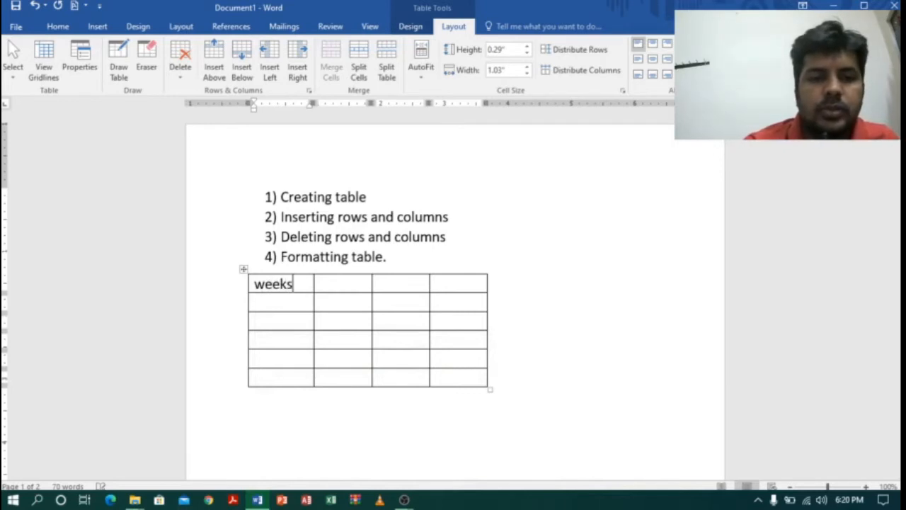
key("Down")
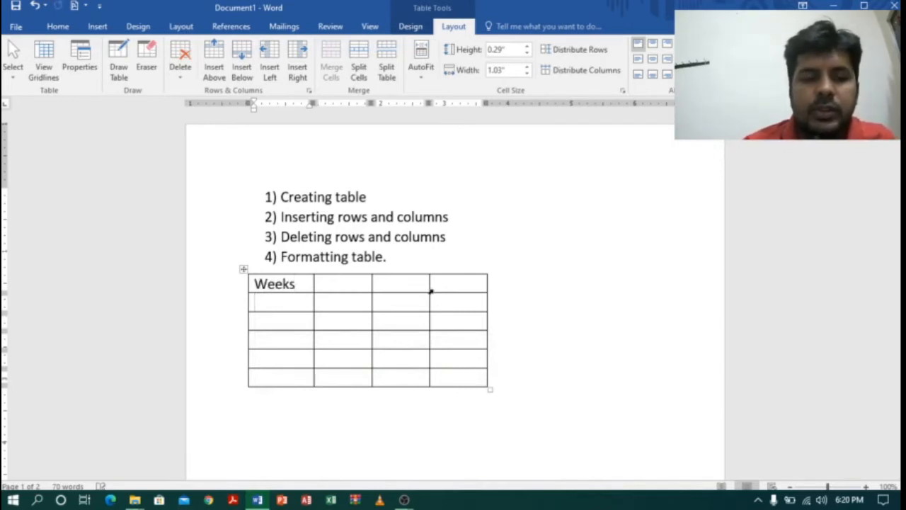
type("mon")
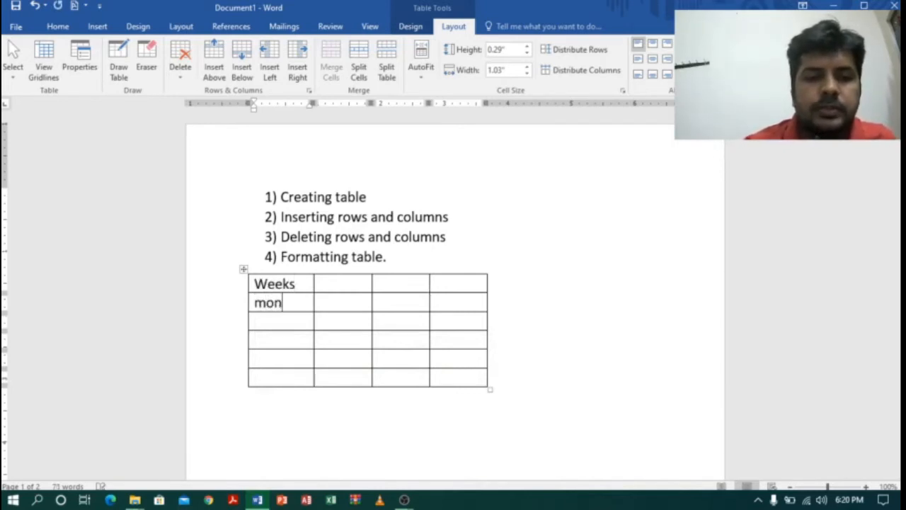
key("Down")
type("tue")
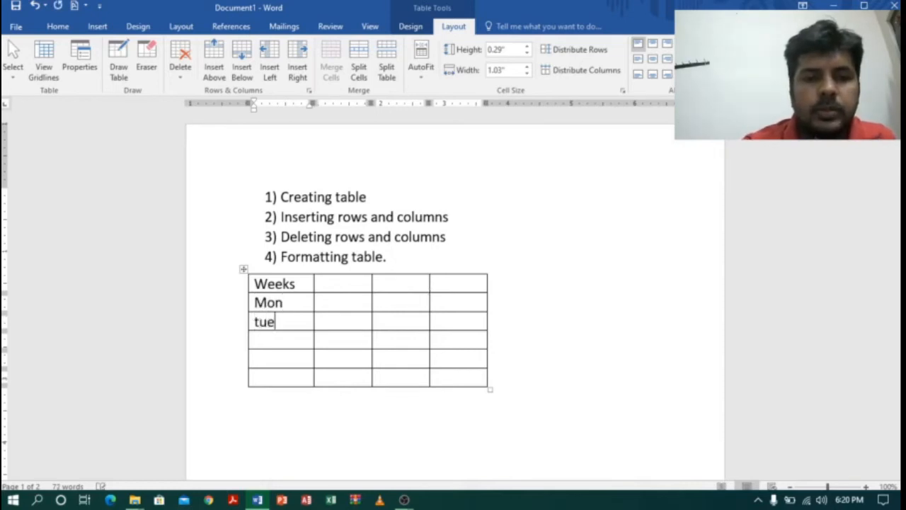
key("Down")
type("wed")
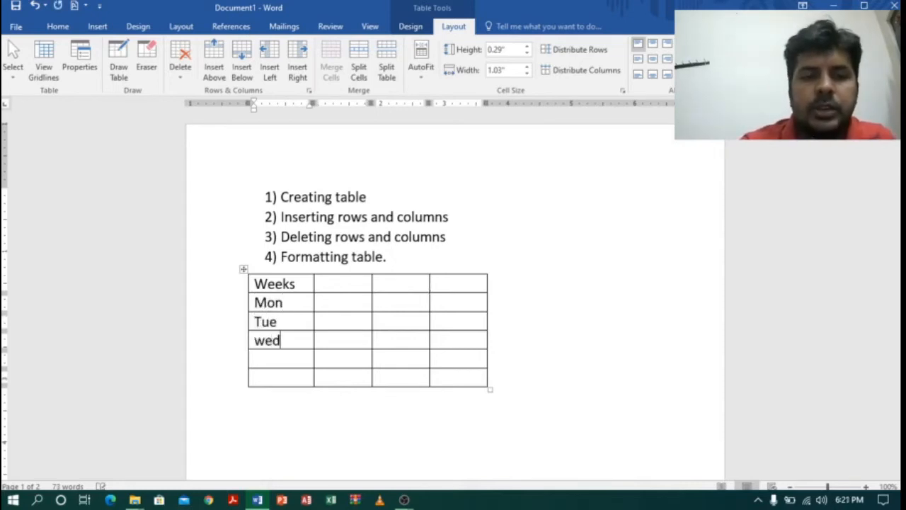
key("Down")
type("thu")
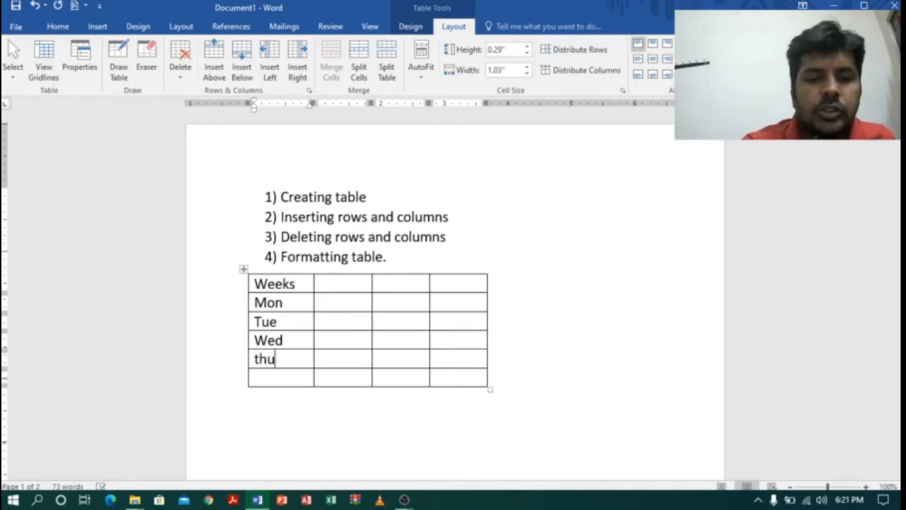
key("Down")
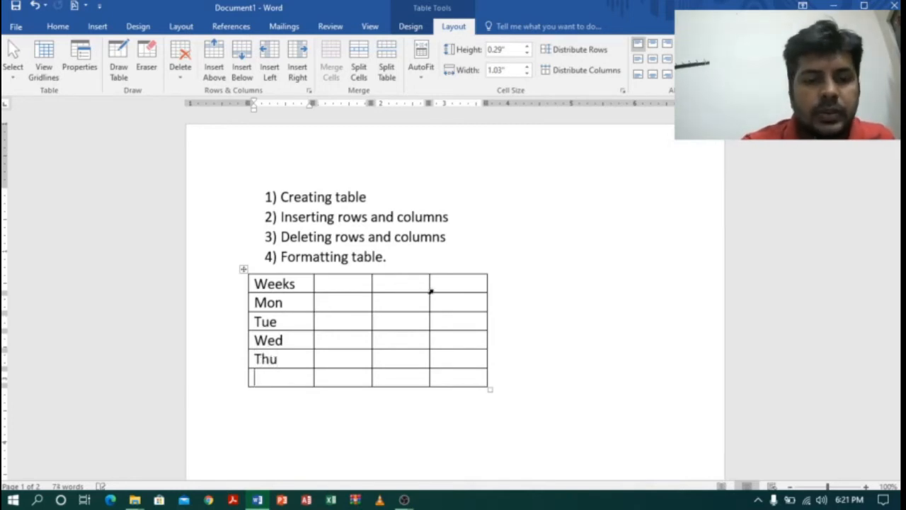
type("fri")
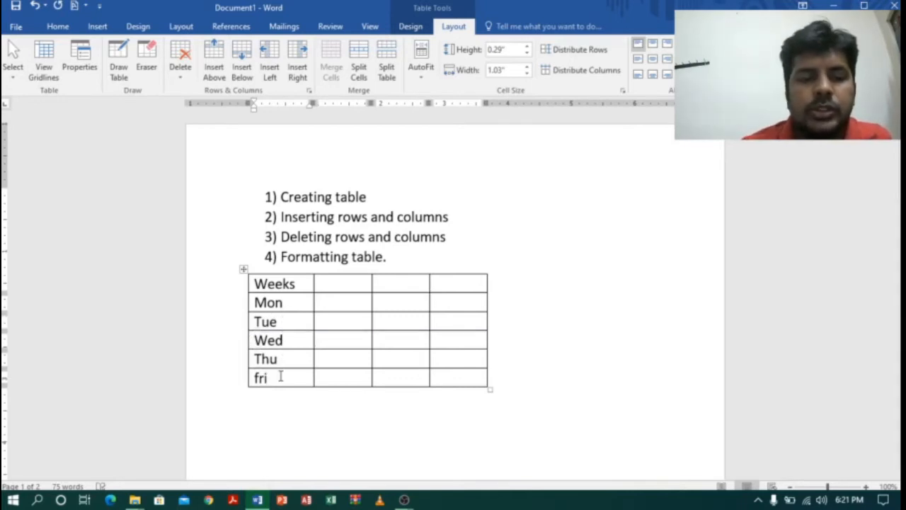
Add a new row after the Fri row and enter Sat in its first cell.
key("Tab")
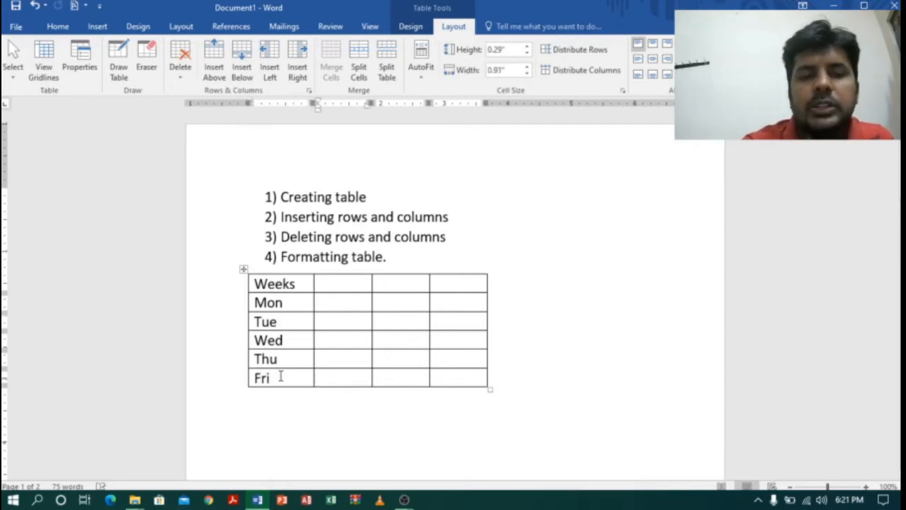
key("Tab")
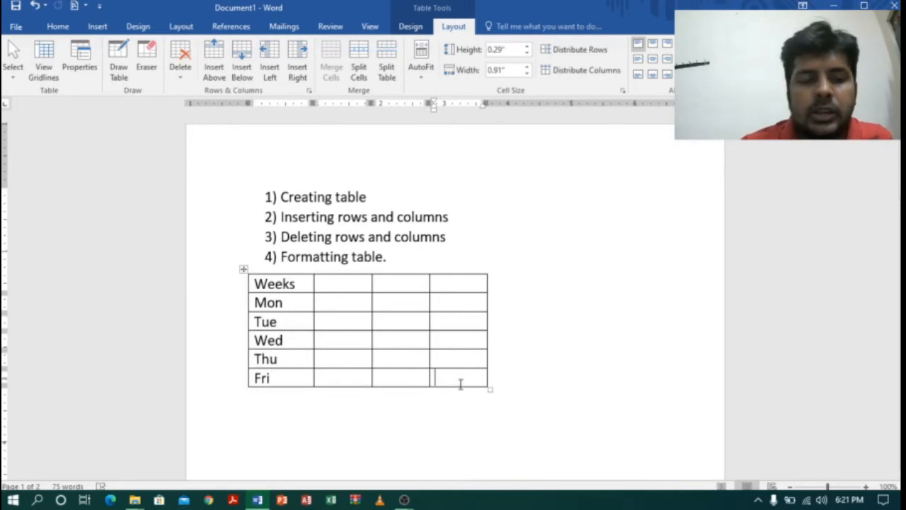
key("Tab")
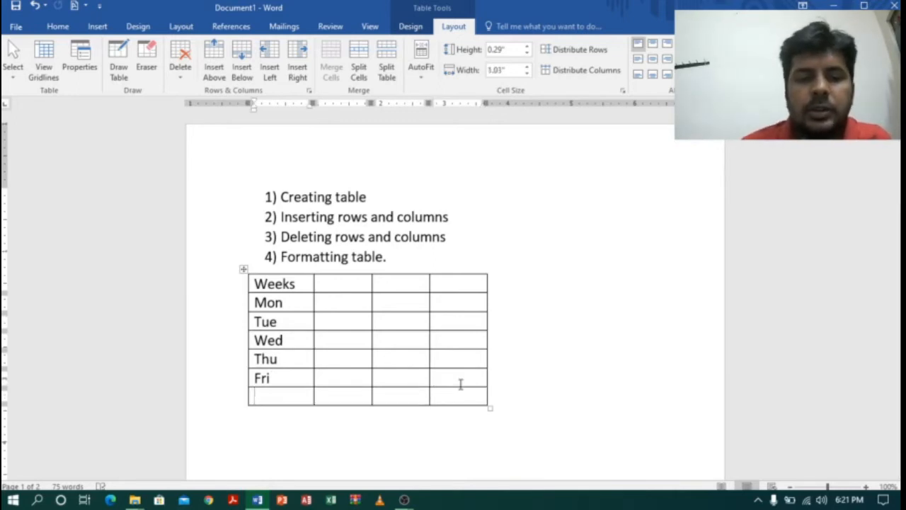
type("sat")
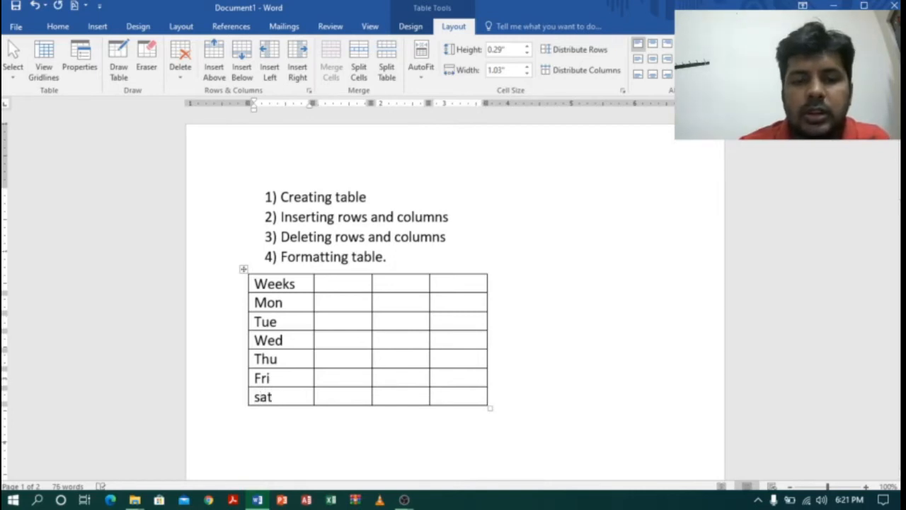
key("BackSpace")
type("S")
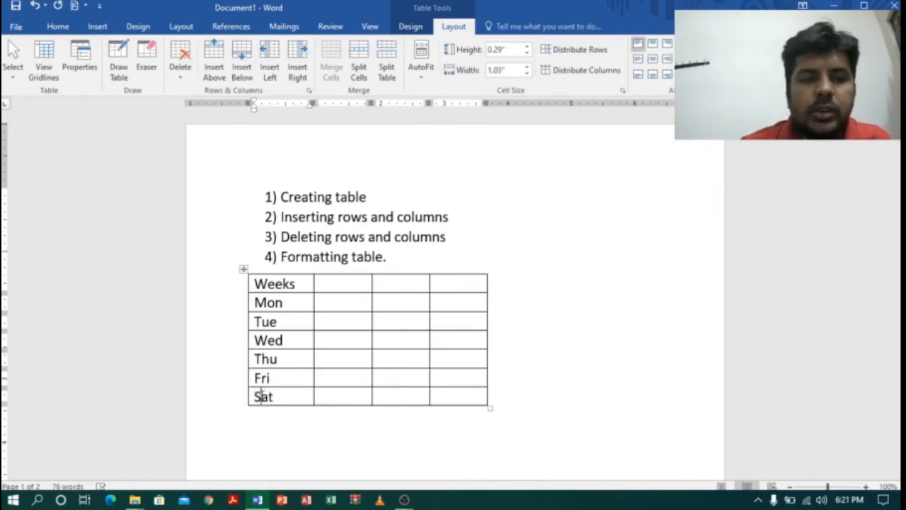
Enter 10:00am as the second column's heading, beside Weeks.
left_click(359, 284)
type("1")
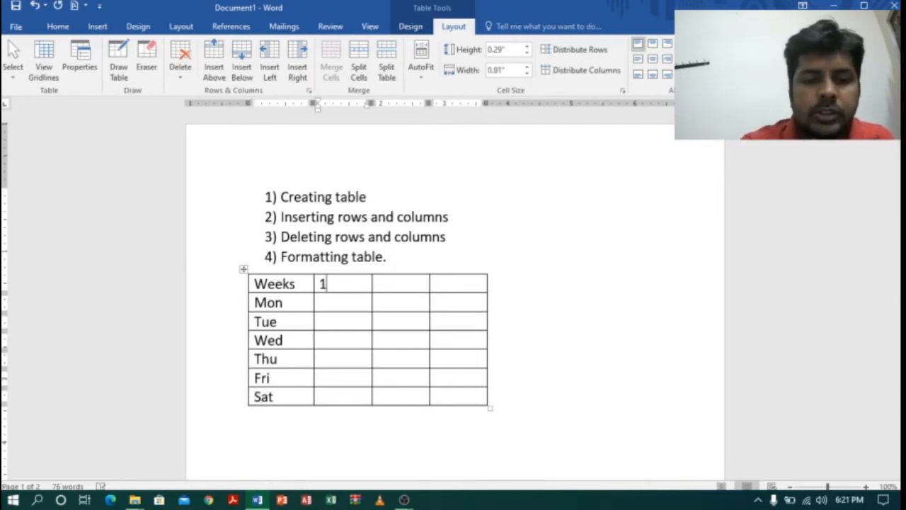
type("0:00")
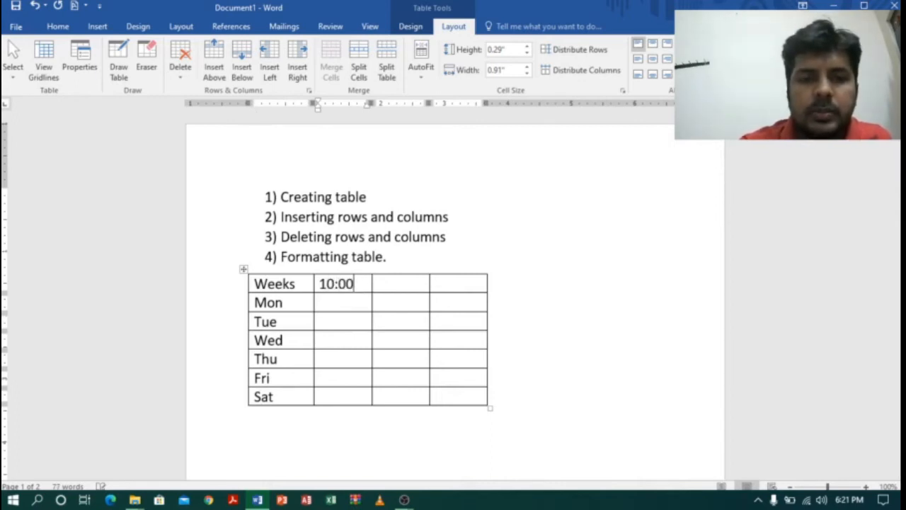
type("am")
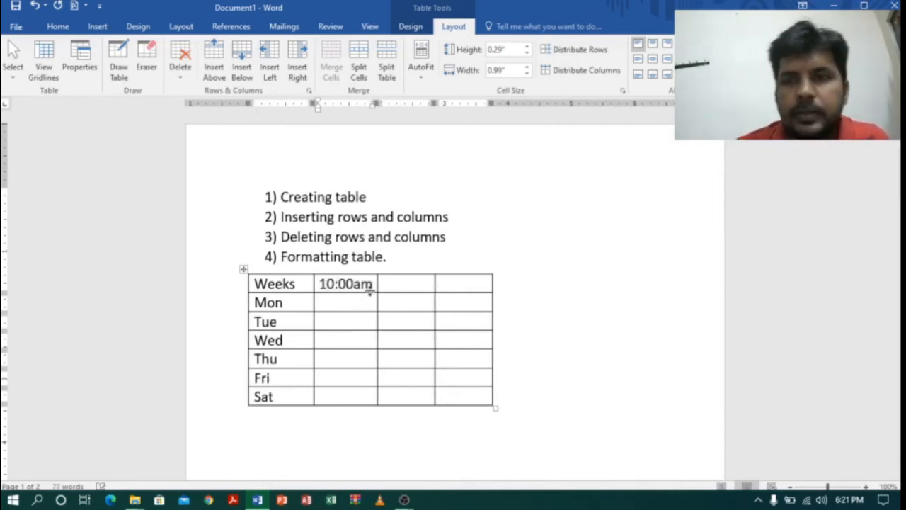
key("alt+Tab")
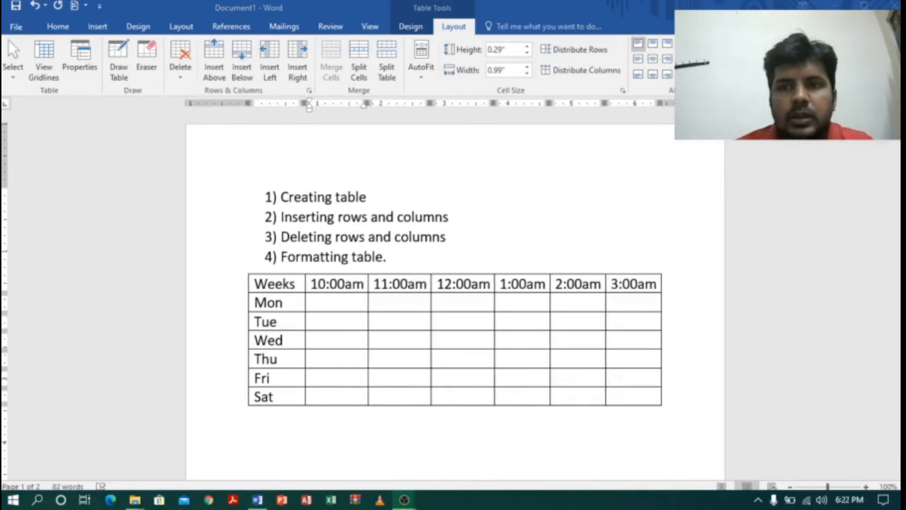
Fill the Mon row with IT under 10:00am, C lang under 11:00am and Web under 12:00am.
left_click(323, 305)
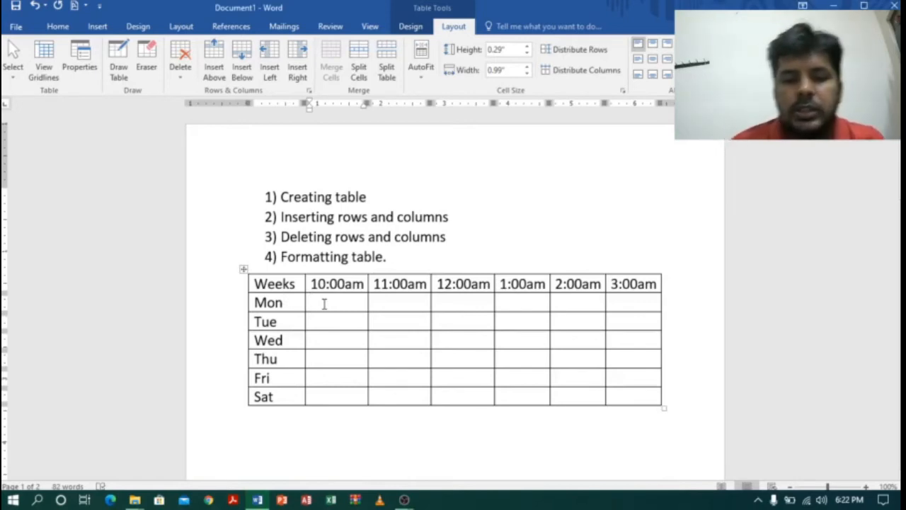
type("IT")
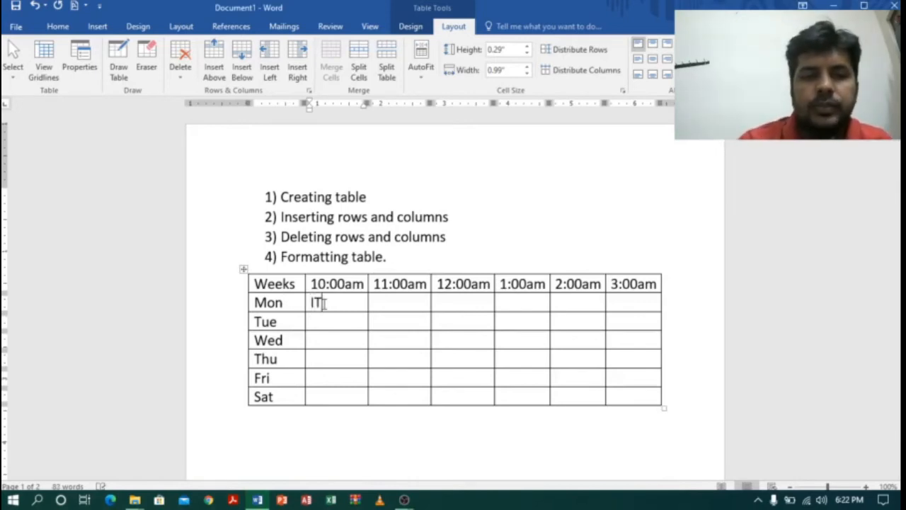
key("Tab")
type("c")
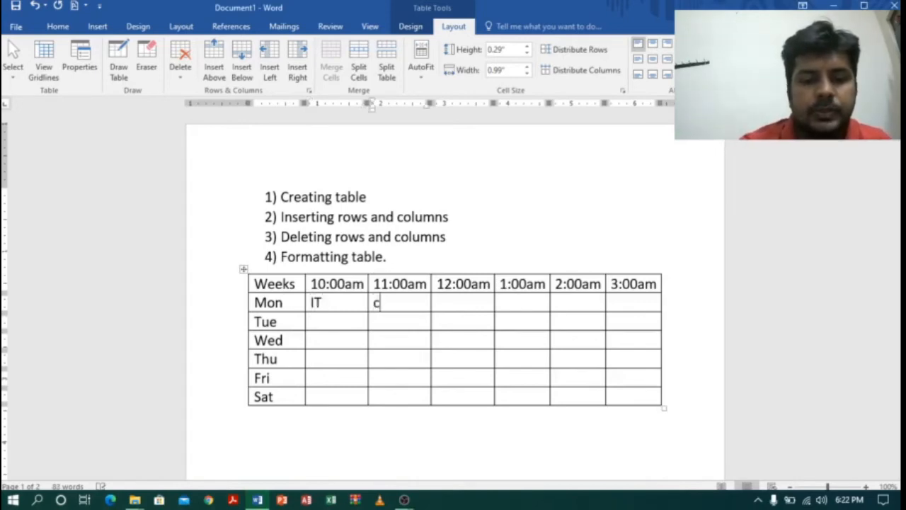
type(" lang")
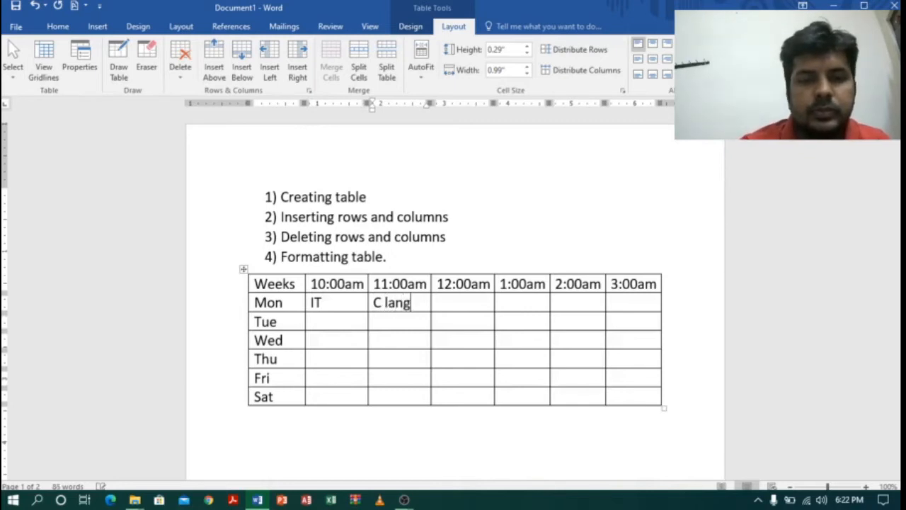
key("Tab")
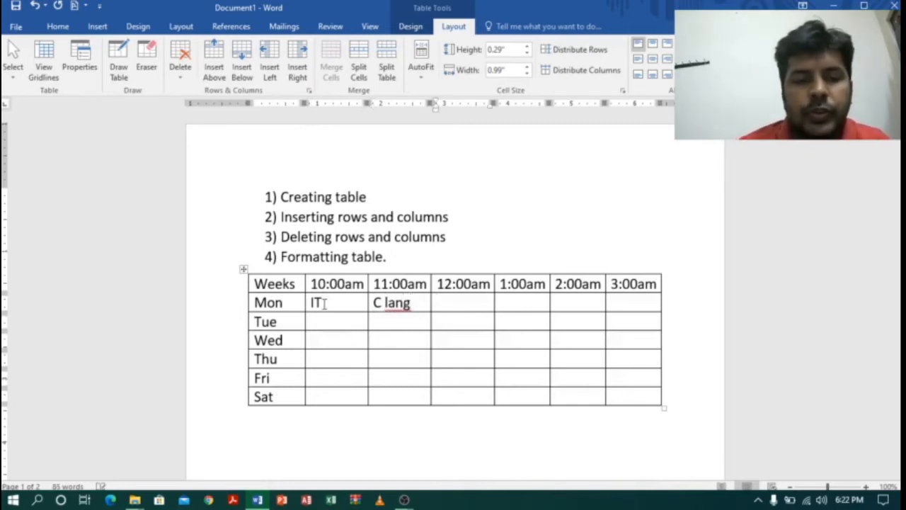
type("web")
key("Tab")
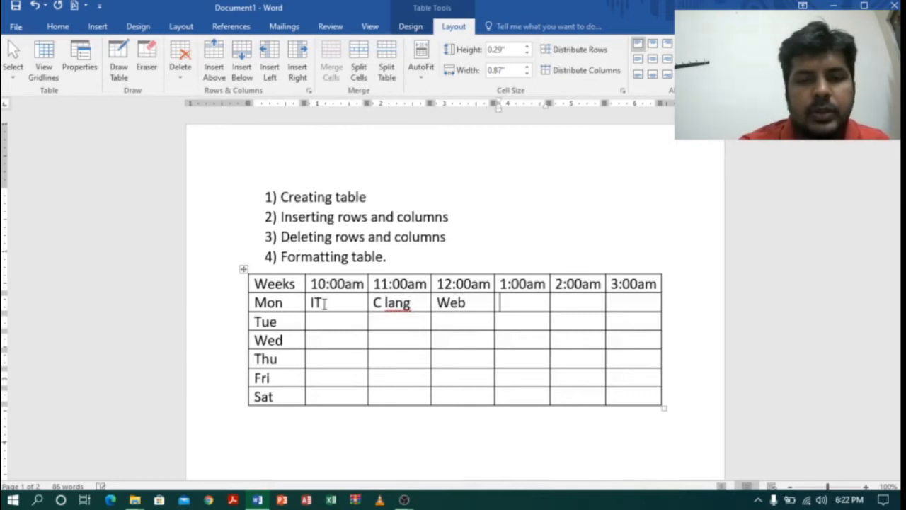
Enter rdbms under 2:00am and C++ under 3:00am in the Mon row.
key("Tab")
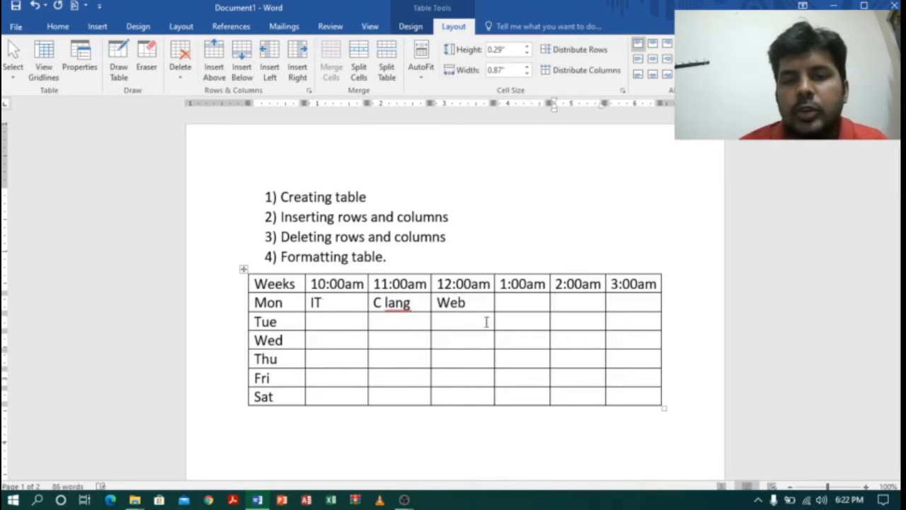
left_click(532, 297)
left_click_drag(533, 332, 526, 390)
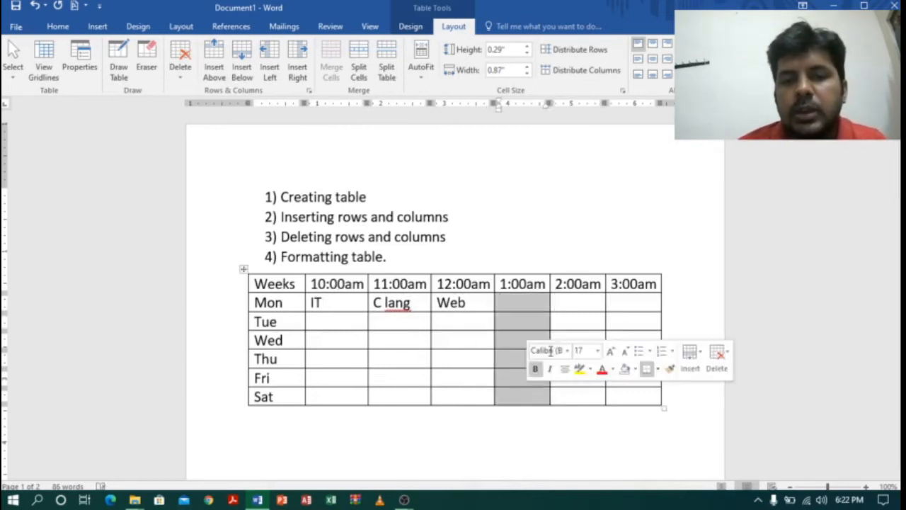
left_click(577, 301)
type("rd")
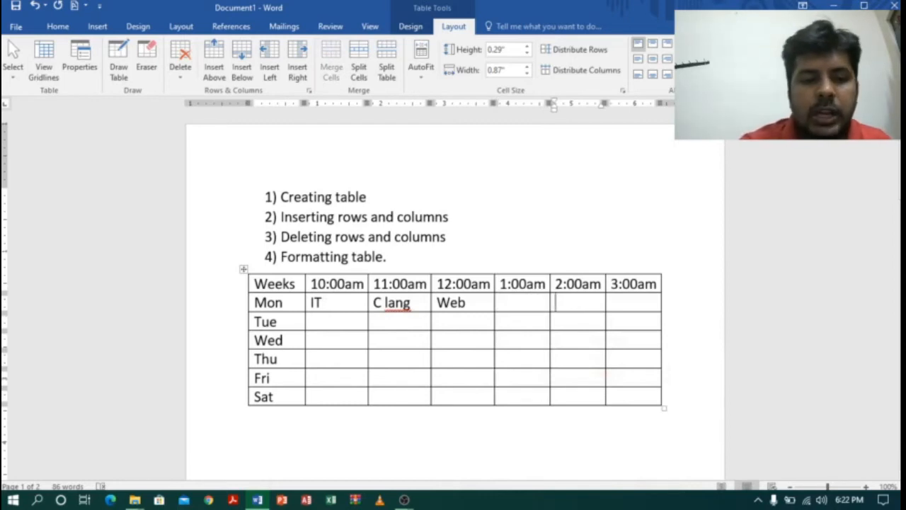
type("bms")
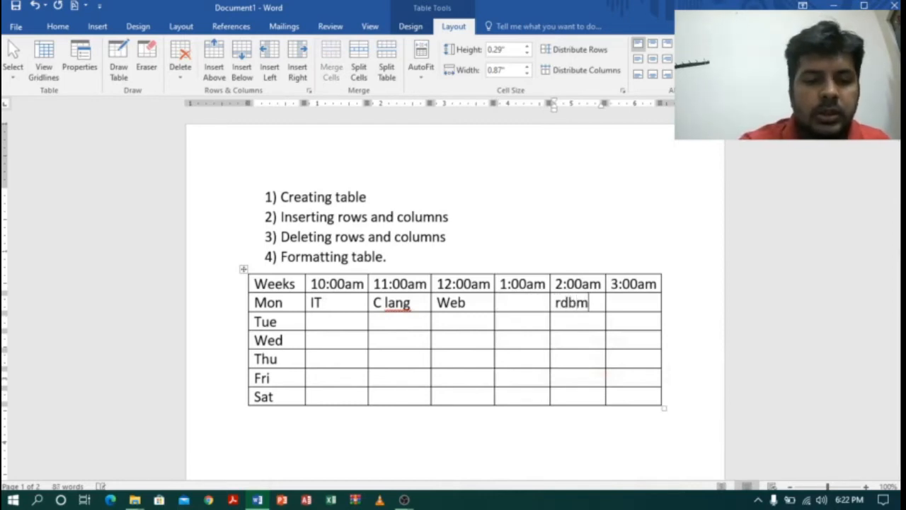
left_click(628, 305)
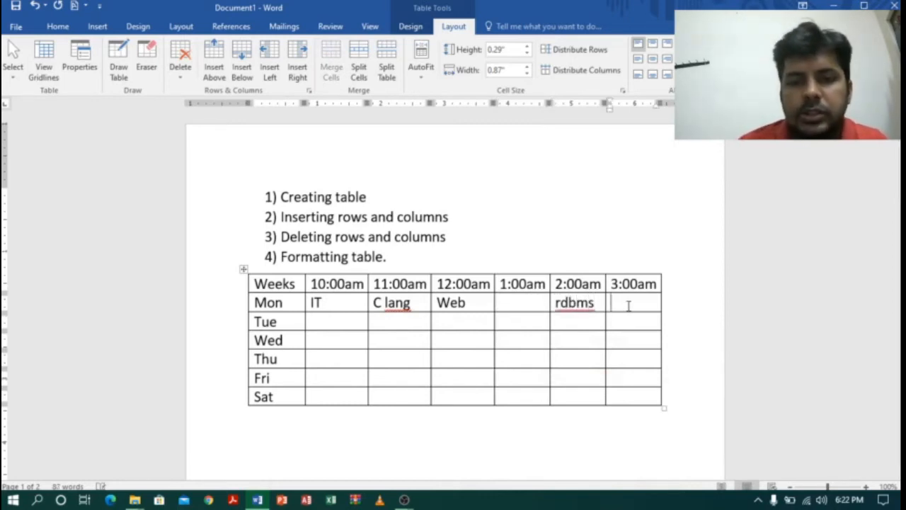
type("c++")
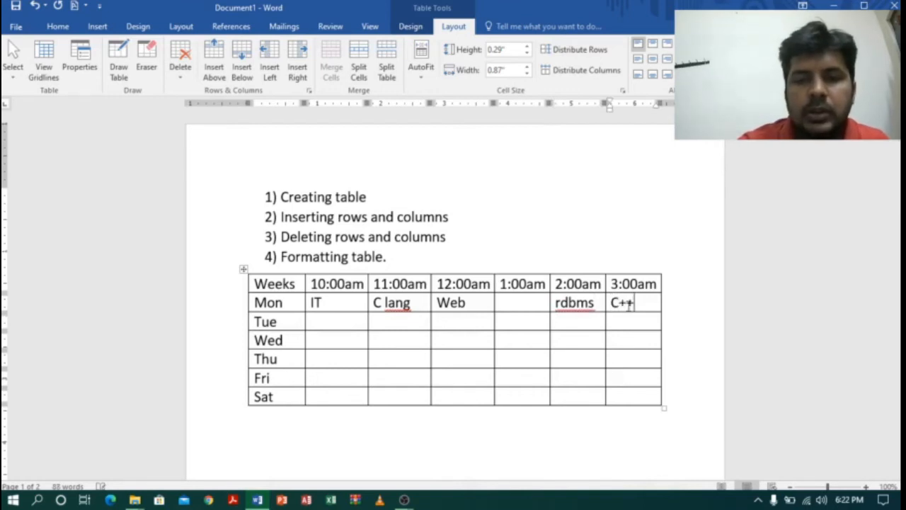
left_click(584, 346)
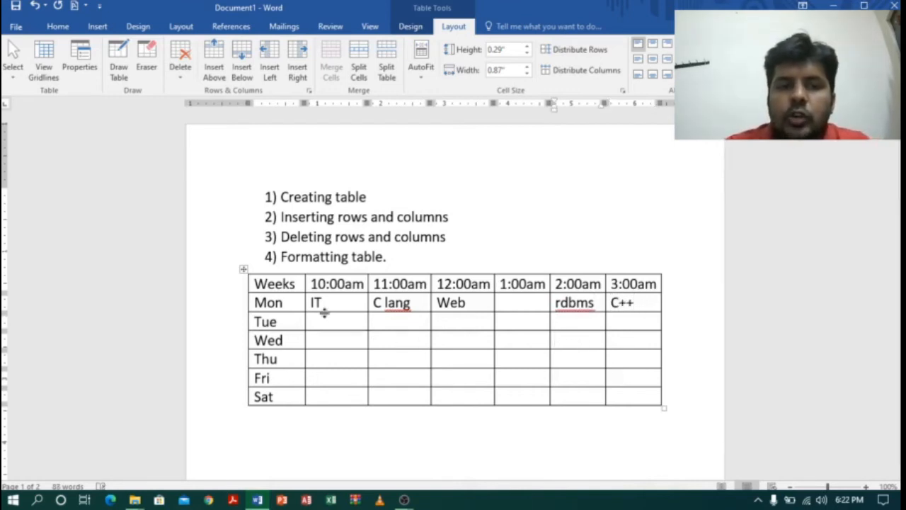
Copy the Mon row's entries from 10:00am to 3:00am into the rows Tue through Sat.
left_click_drag(312, 303, 628, 301)
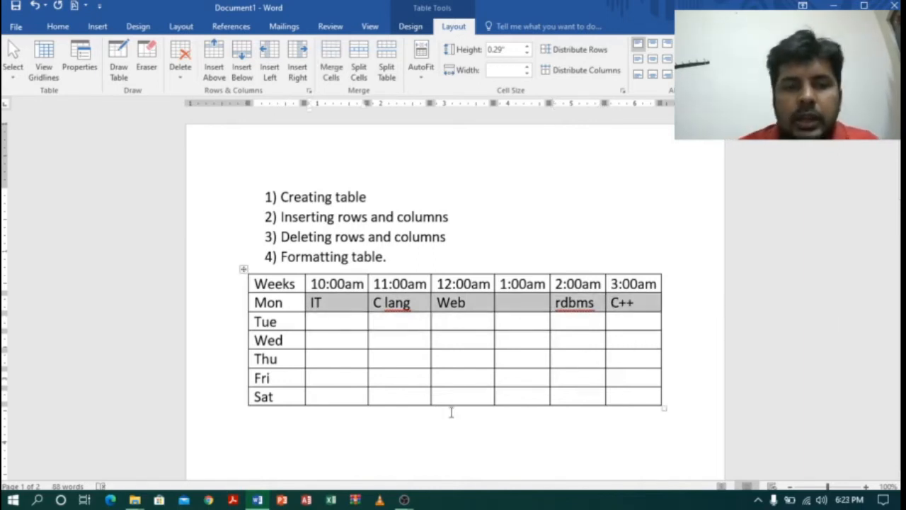
left_click_drag(324, 320, 626, 397)
key("ctrl+v")
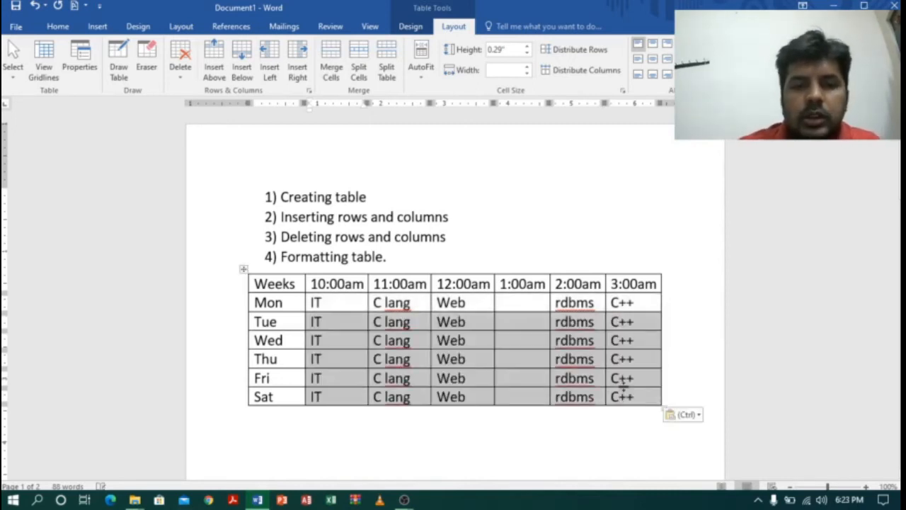
Merge the empty cells under 1:00am from Mon to Sat into one cell and enter LUNCH in it.
left_click(534, 325)
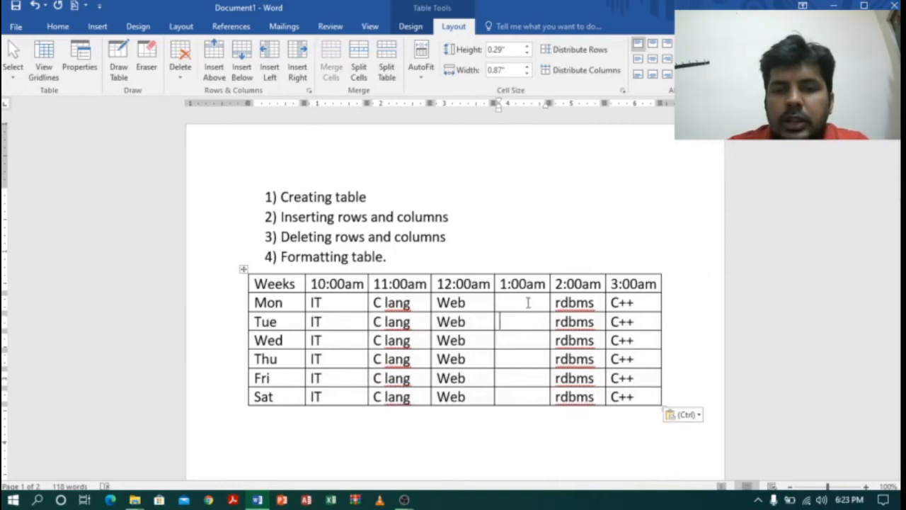
left_click_drag(528, 305, 530, 404)
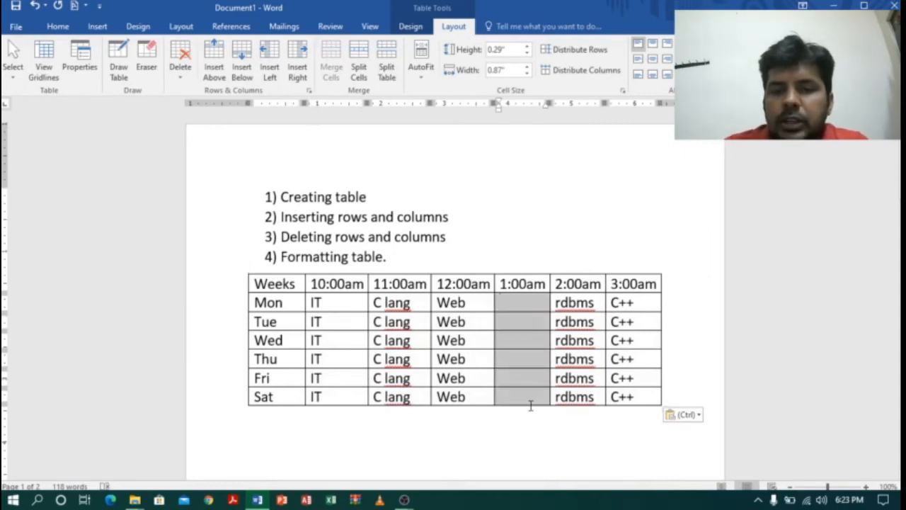
left_click(531, 299)
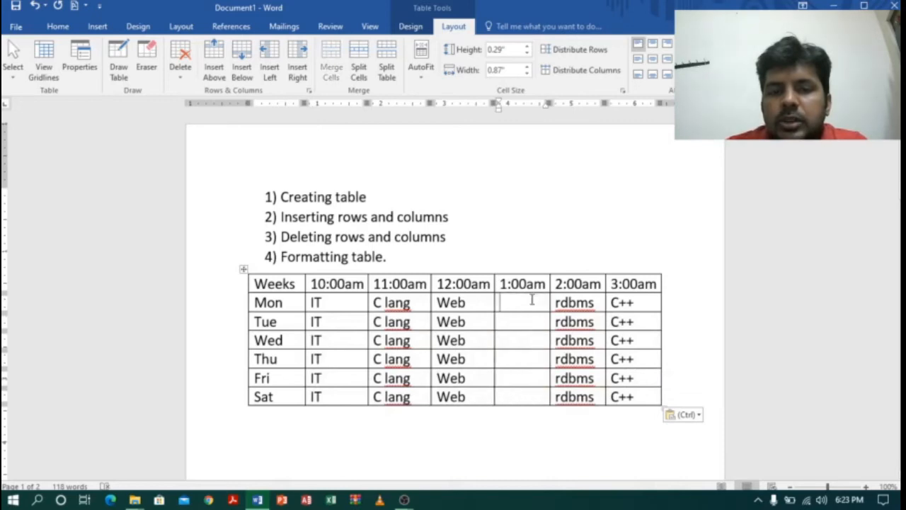
left_click_drag(531, 298, 535, 395)
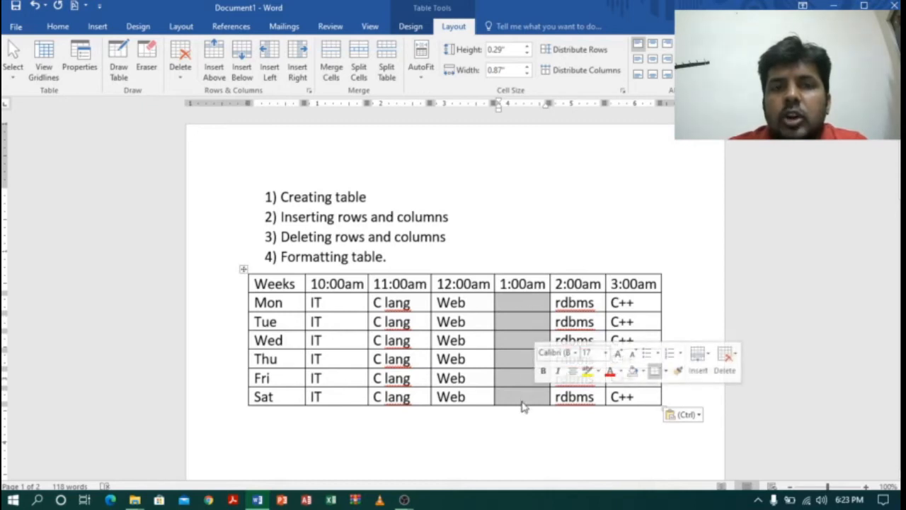
left_click(331, 77)
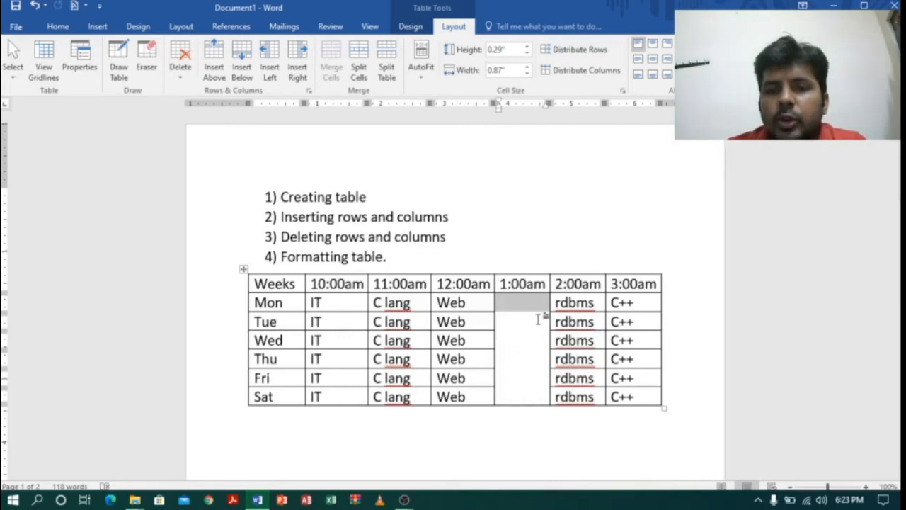
left_click(512, 316)
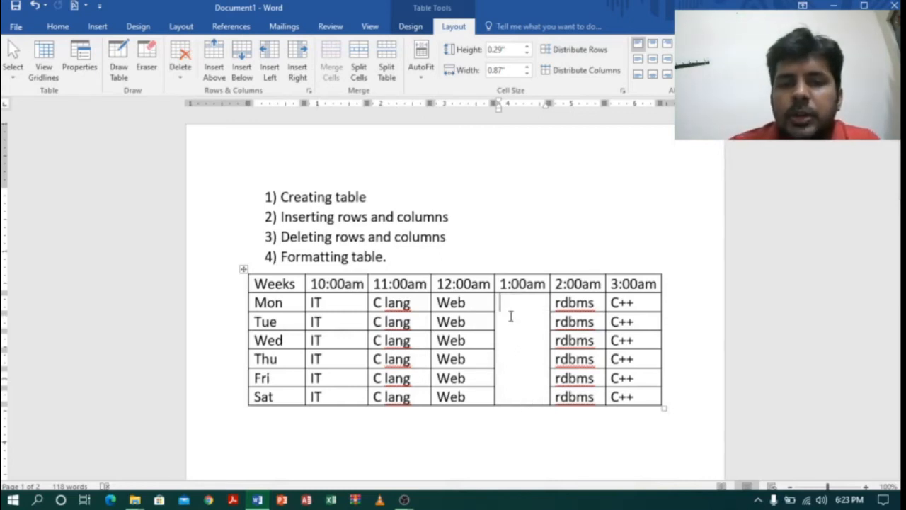
type("LUNCH")
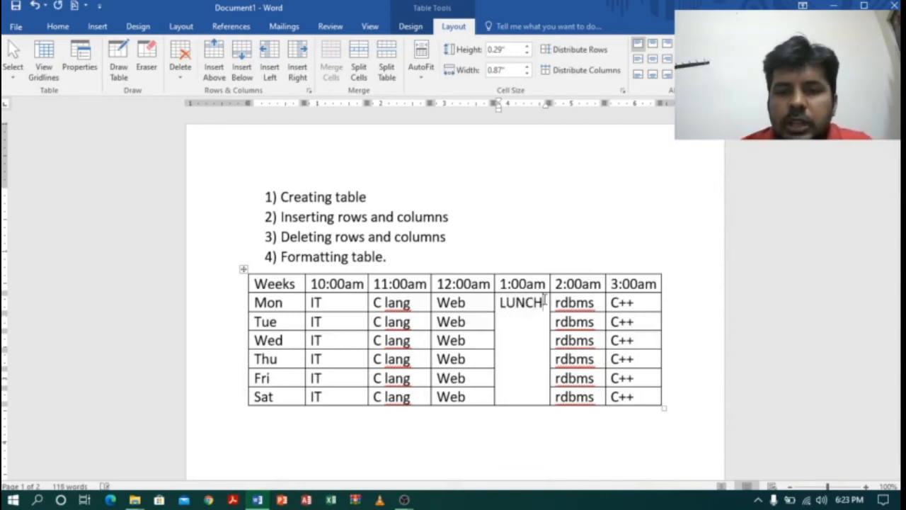
Set the text direction of the LUNCH cell to vertical, reading from bottom to top.
left_click_drag(544, 301, 499, 302)
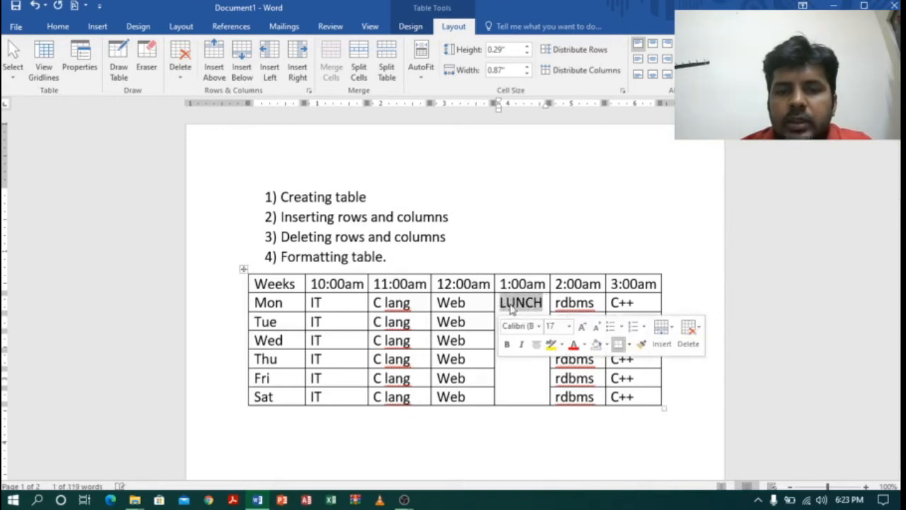
right_click(512, 306)
left_click(557, 248)
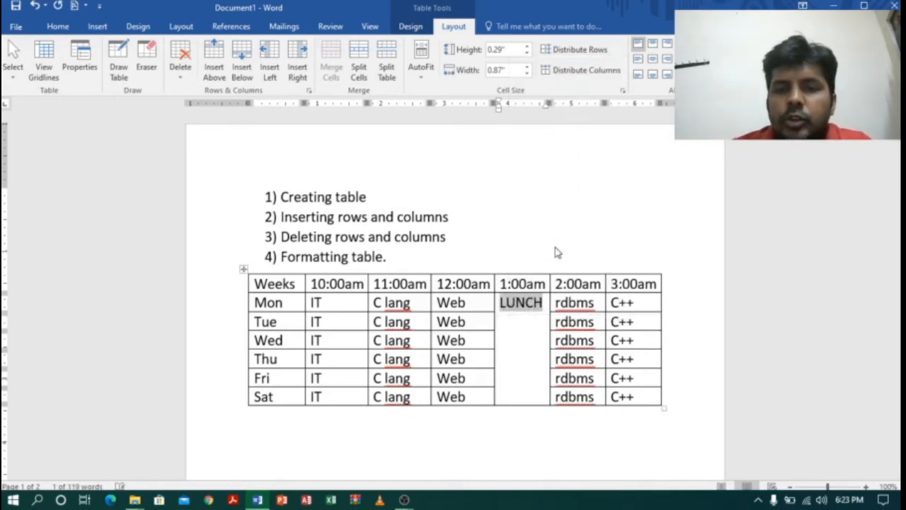
left_click(390, 241)
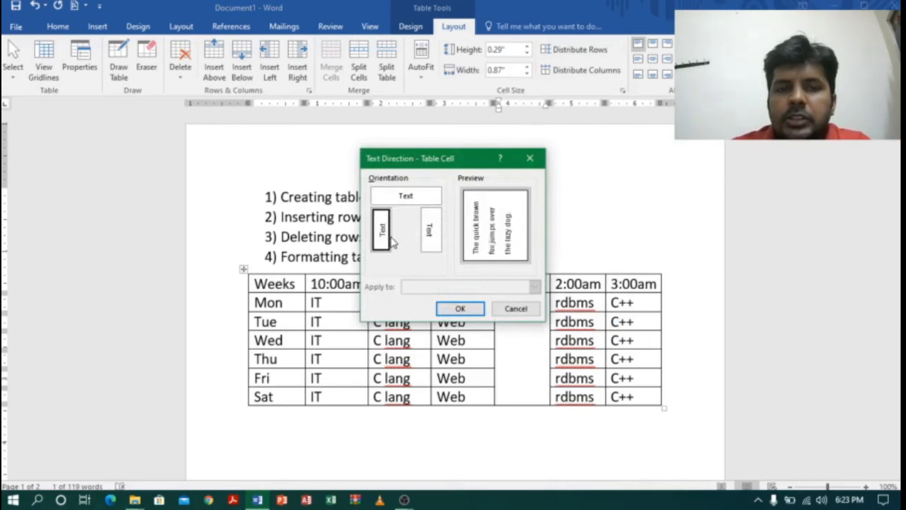
left_click(473, 310)
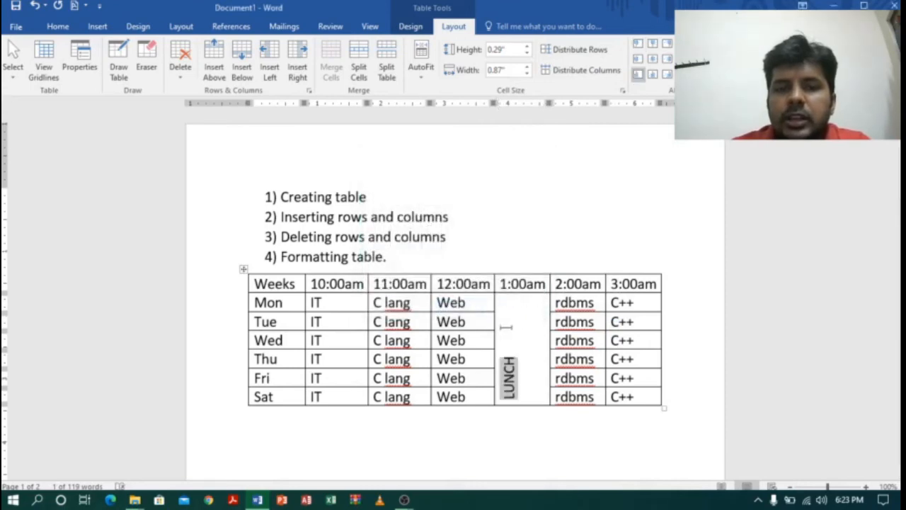
Enlarge the vertical LUNCH text to font size 36 so the whole word fits the merged cell.
left_click(61, 28)
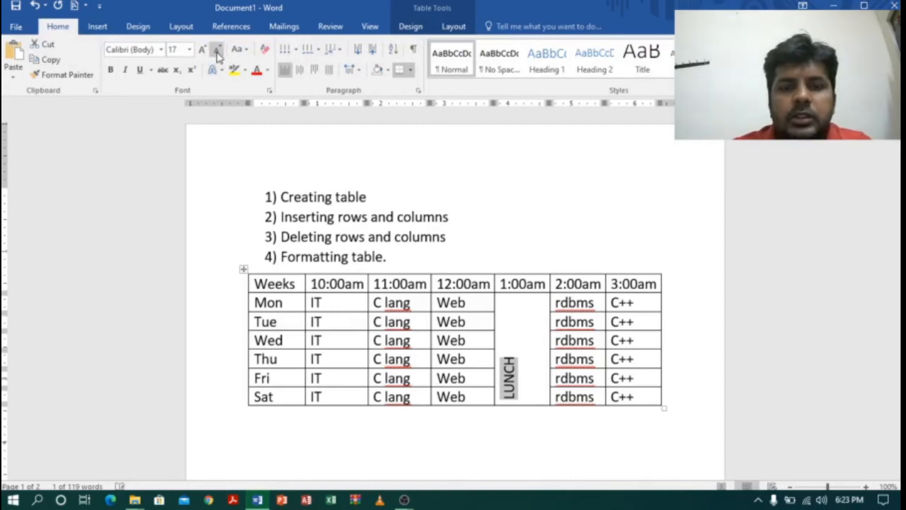
left_click(217, 53)
left_click(207, 52)
left_click(207, 52)
left_click(206, 52)
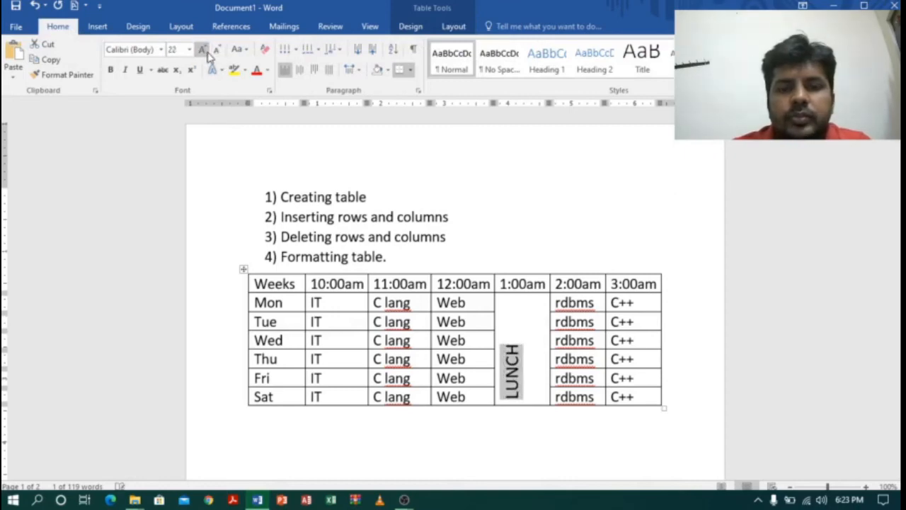
left_click(207, 52)
left_click(207, 53)
left_click(207, 52)
left_click(206, 53)
left_click(206, 52)
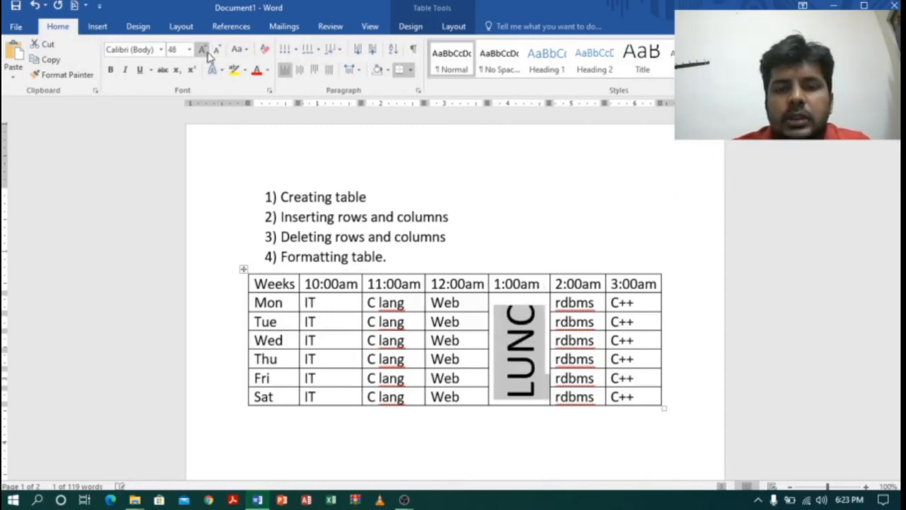
left_click(217, 53)
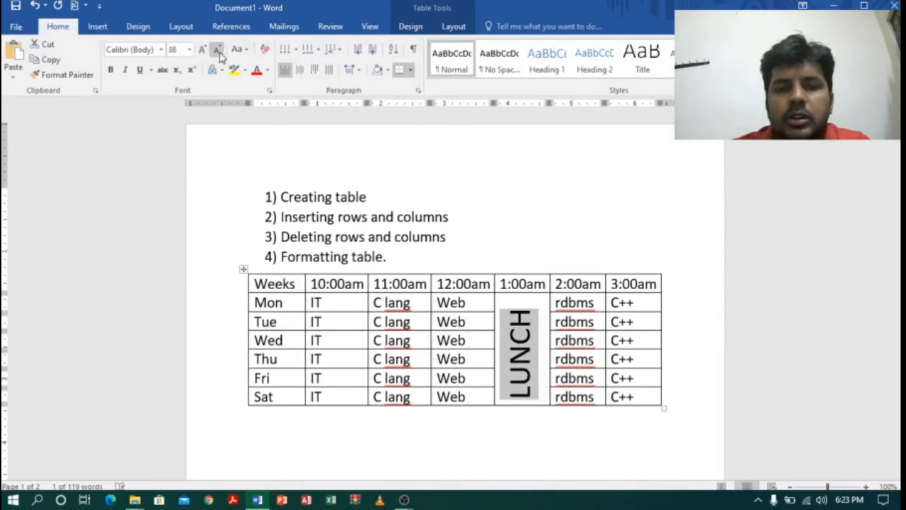
left_click(587, 222)
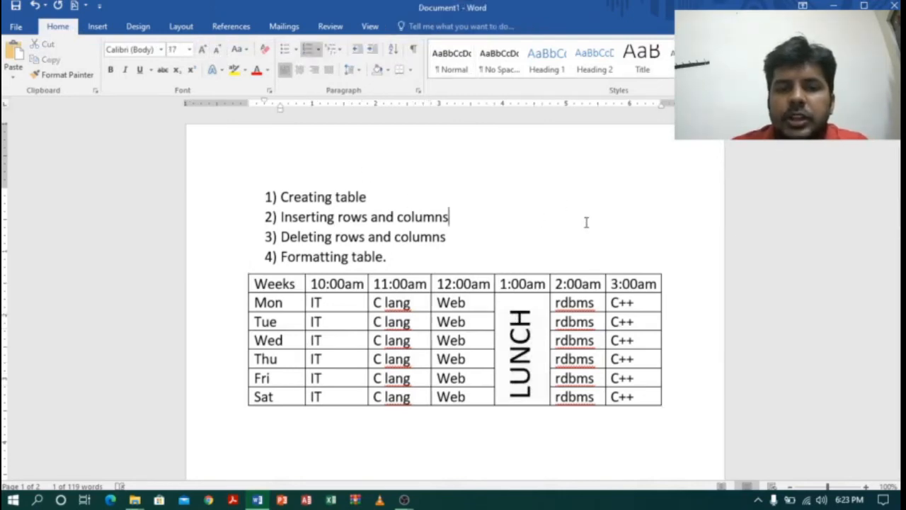
Apply the table style Grid Table 5 Dark - Accent 5 to the whole timetable.
left_click(348, 305)
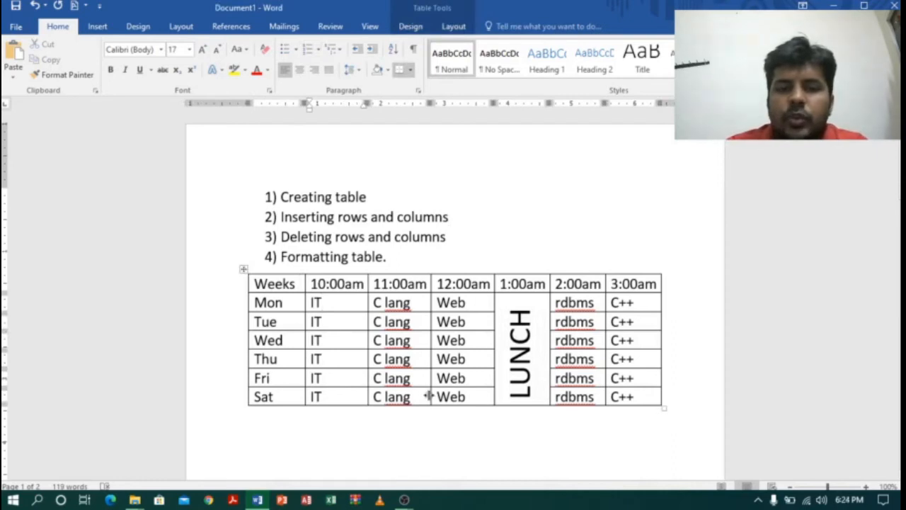
left_click(244, 268)
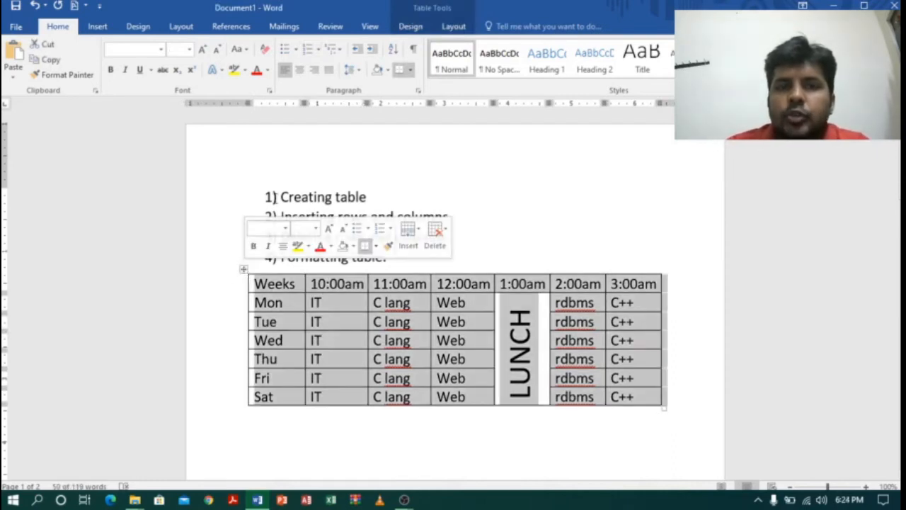
left_click(412, 27)
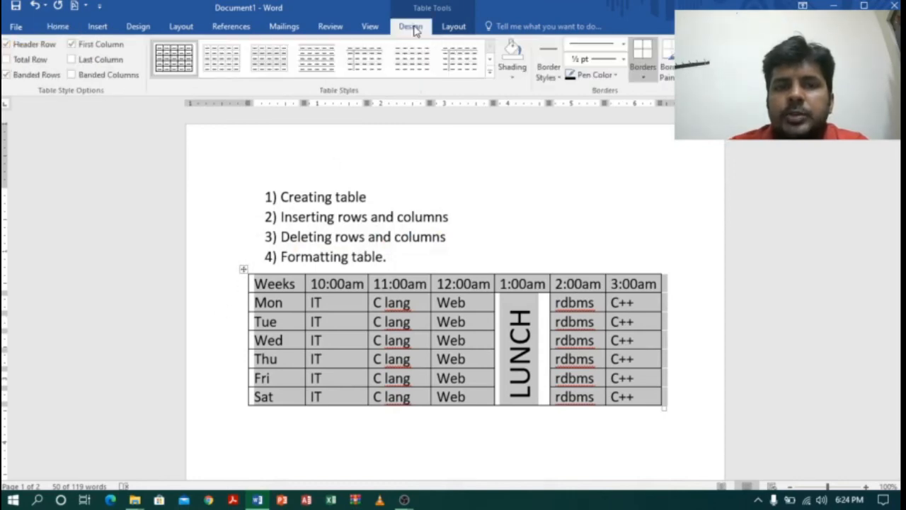
left_click(490, 73)
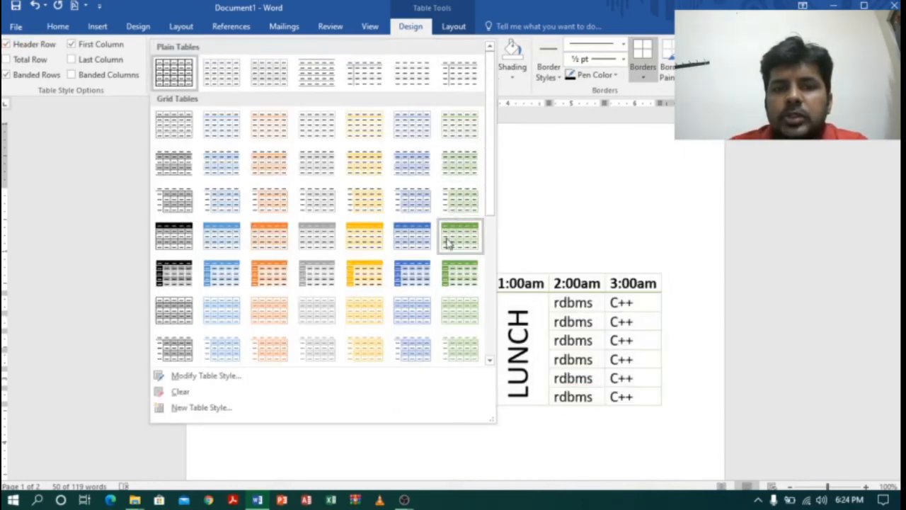
left_click(409, 282)
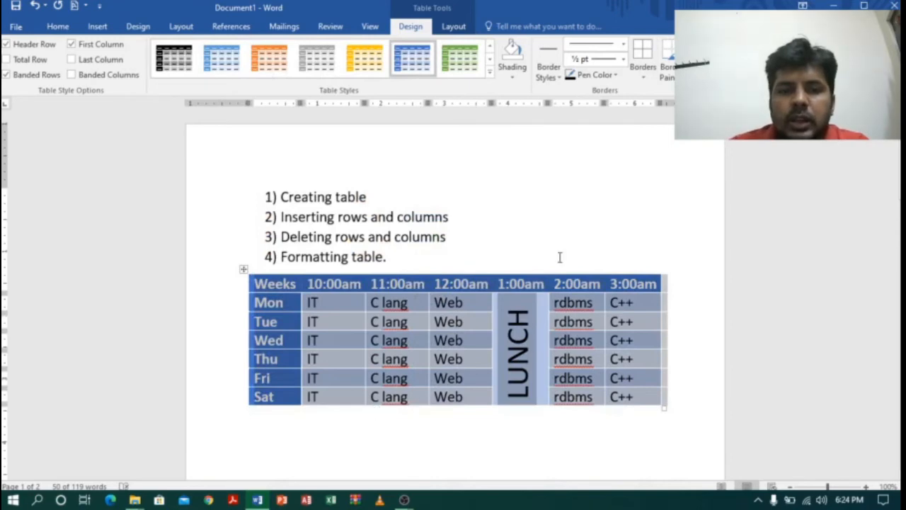
left_click(565, 230)
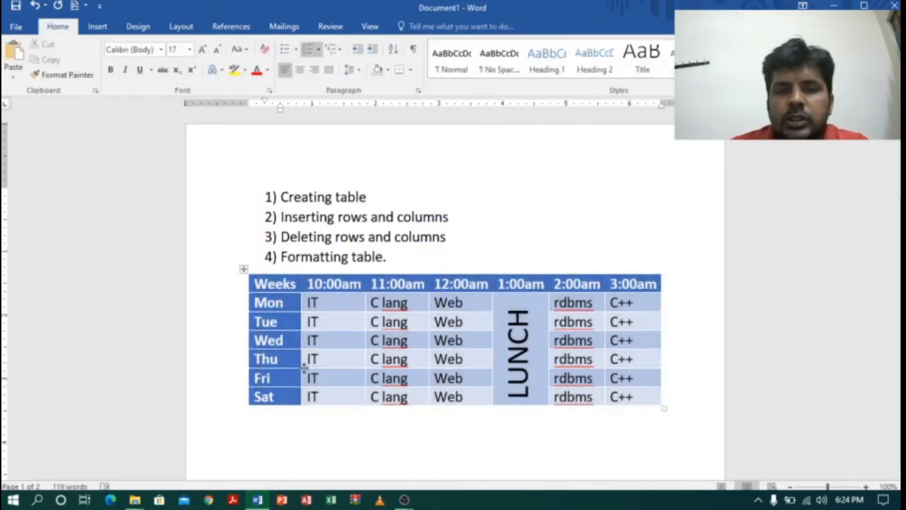
Turn off the Banded Rows style option for the timetable.
left_click(245, 269)
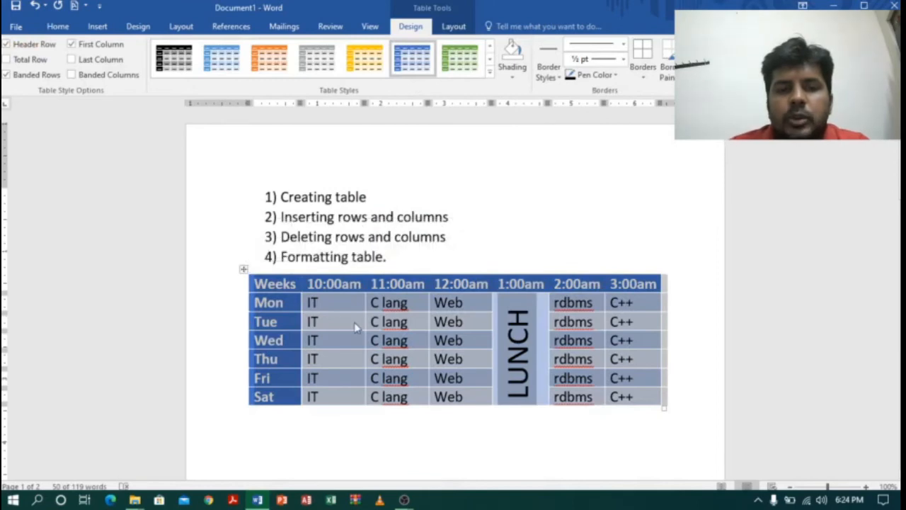
left_click(354, 322)
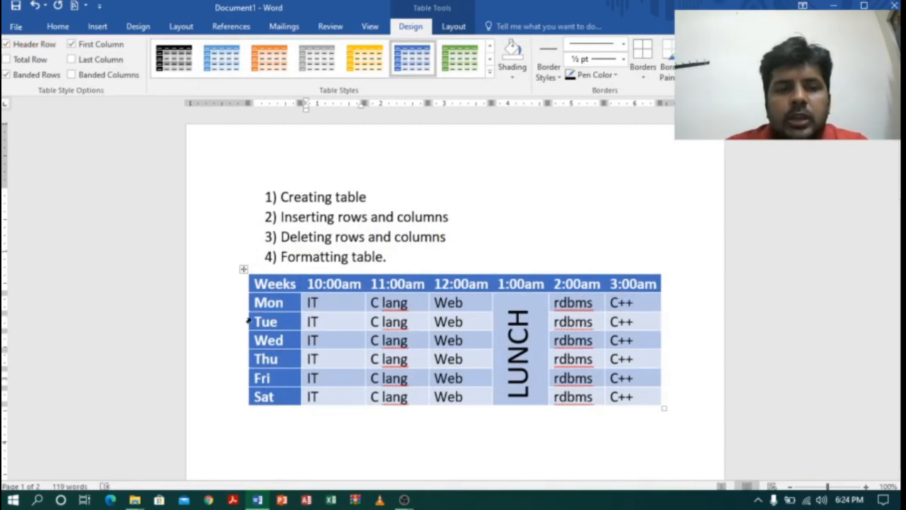
left_click(243, 269)
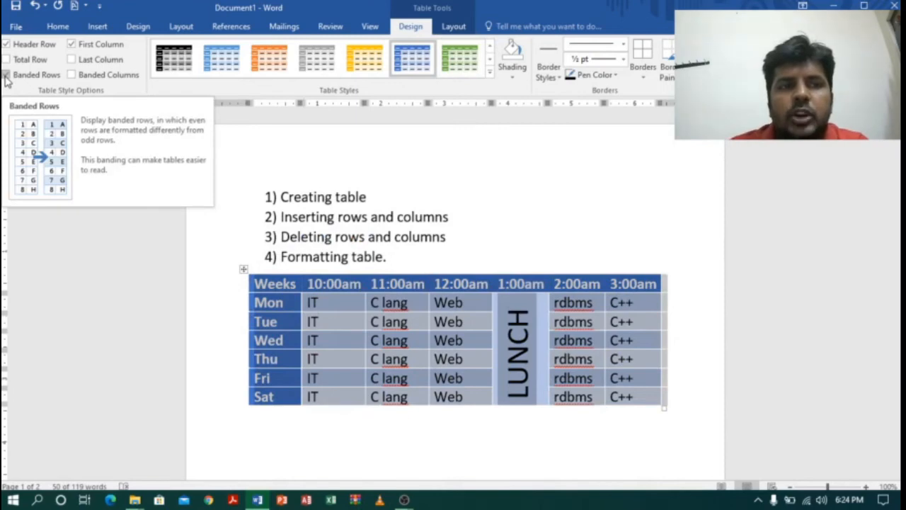
left_click(6, 75)
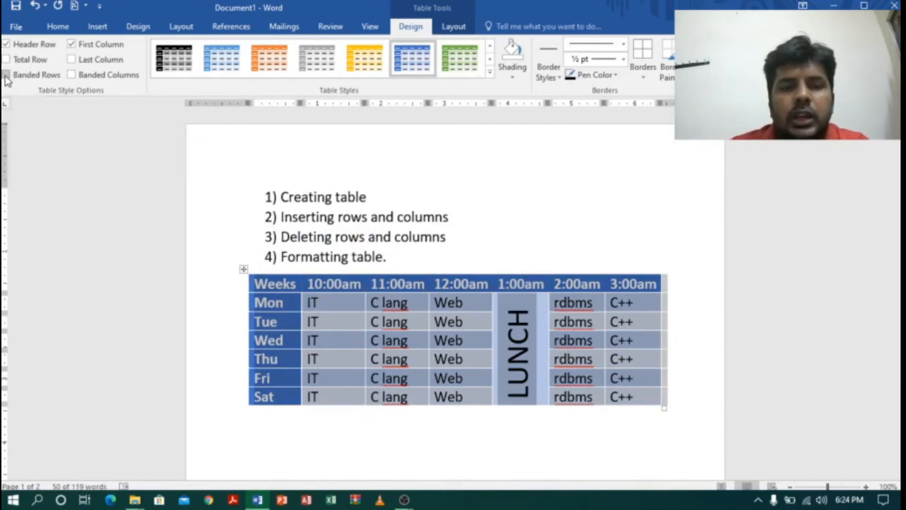
left_click(548, 226)
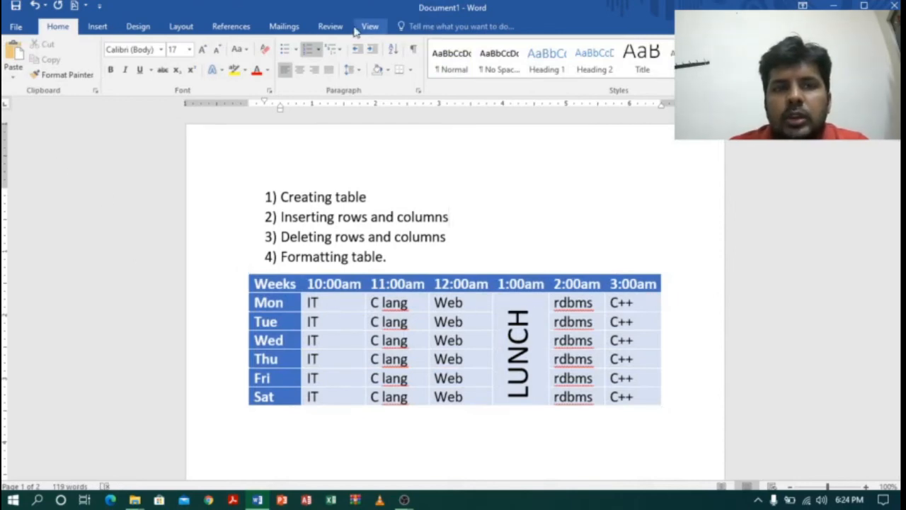
Turn the Banded Rows style option back on for the whole timetable.
left_click(244, 269)
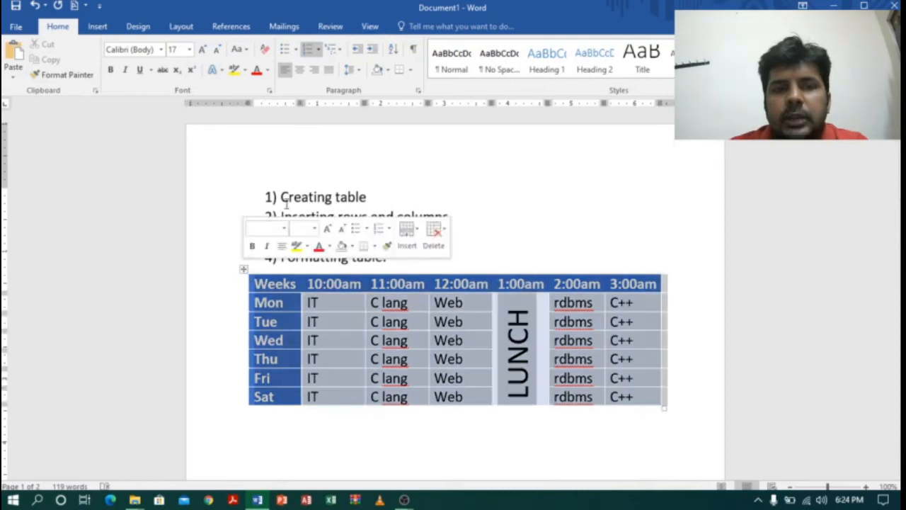
left_click(410, 27)
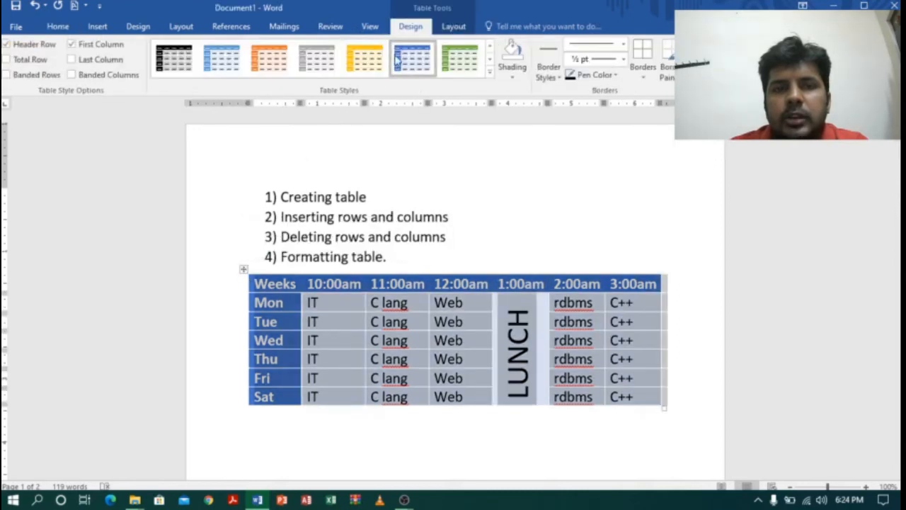
left_click(6, 74)
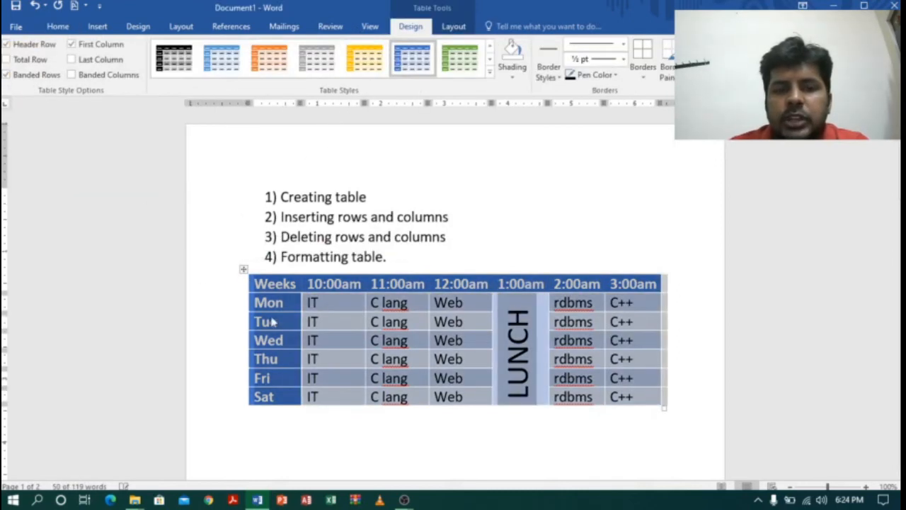
left_click(332, 322)
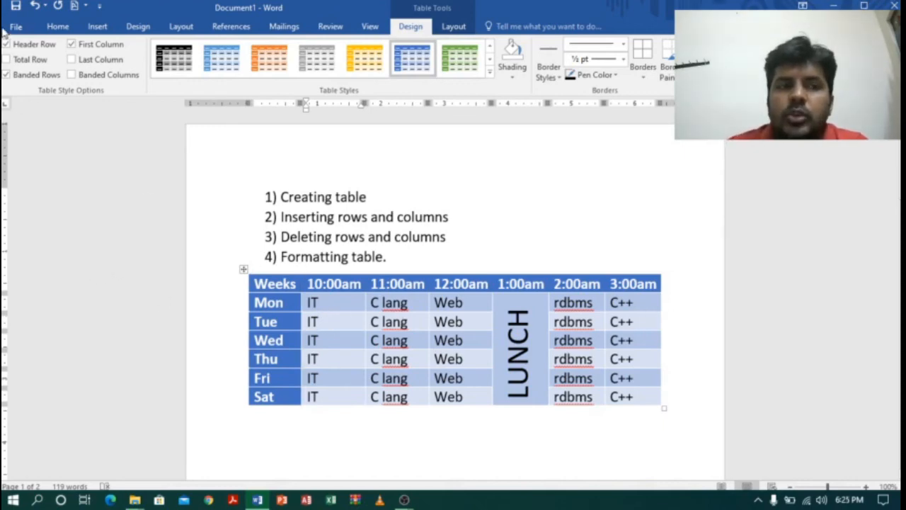
Try Banded Columns in place of Banded Rows on the timetable, and switch back to Banded Rows.
left_click(5, 75)
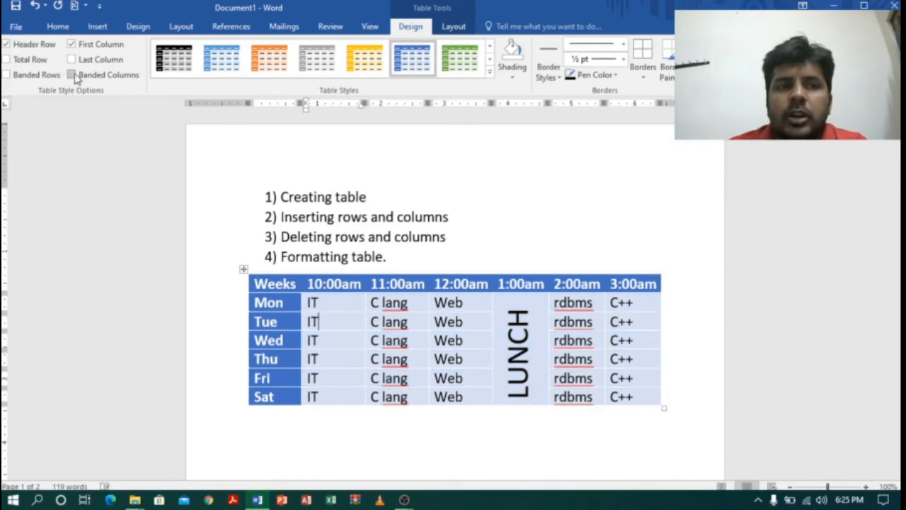
left_click(72, 75)
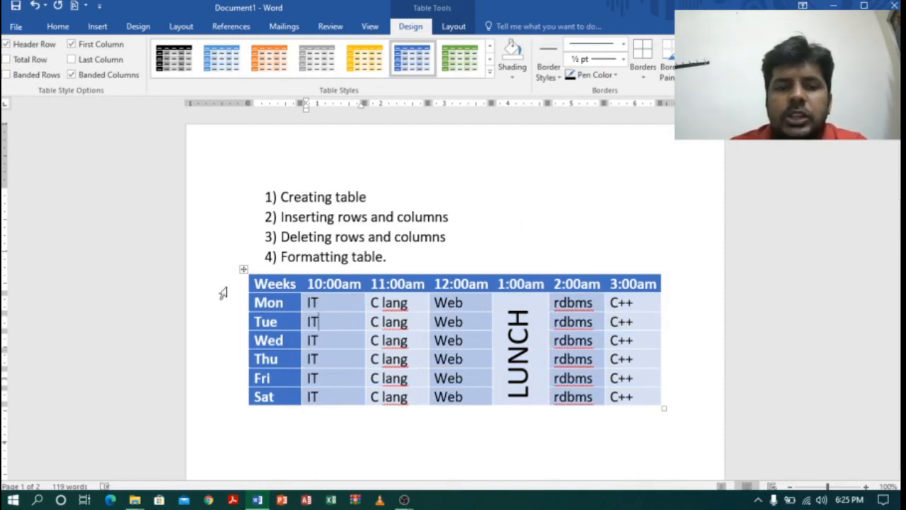
left_click(73, 77)
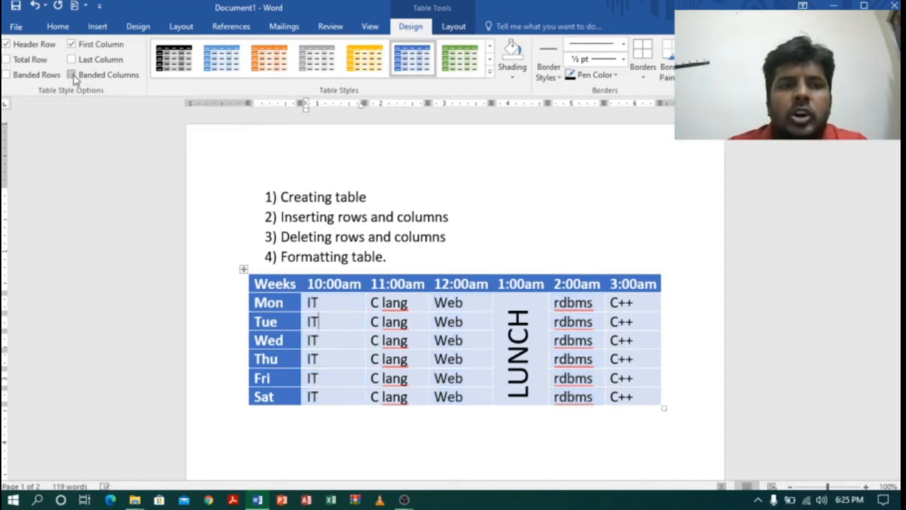
left_click(7, 80)
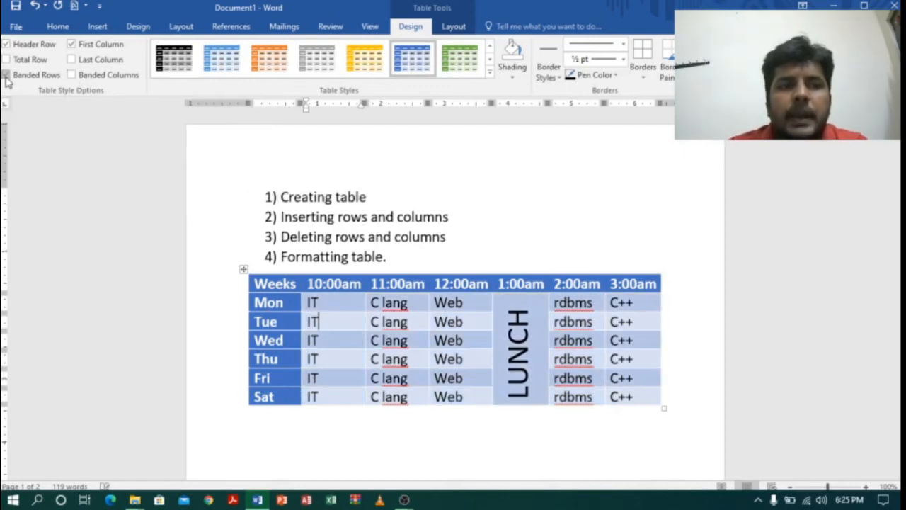
Try the timetable without the First Column, Header Row and Banded Rows style options, and switch all three back on.
left_click(72, 44)
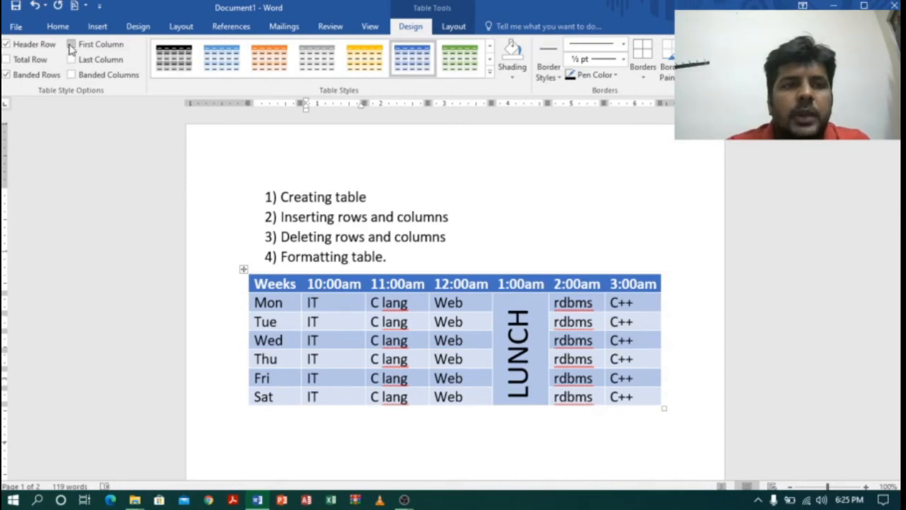
left_click(7, 45)
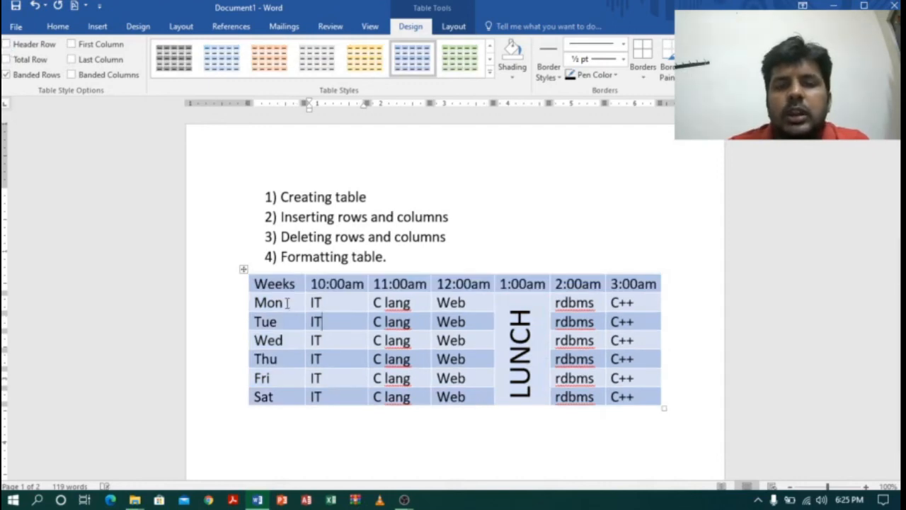
left_click(7, 75)
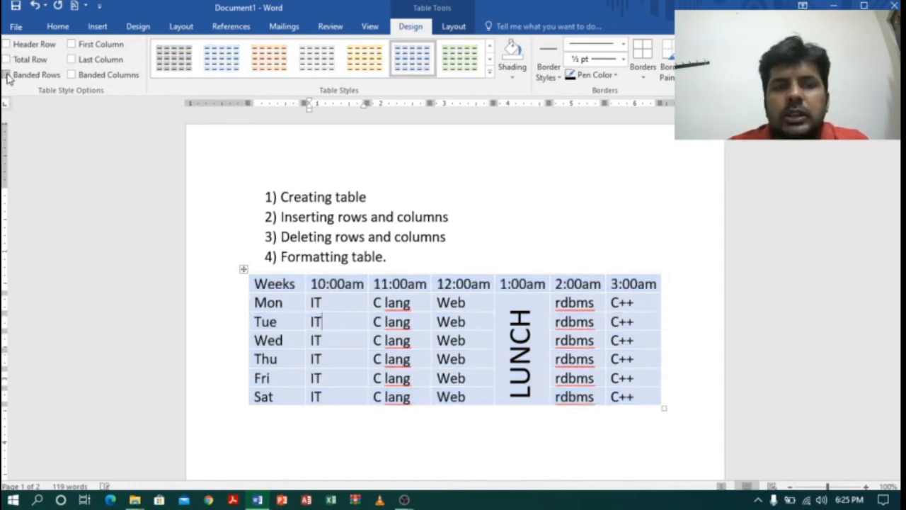
left_click(7, 75)
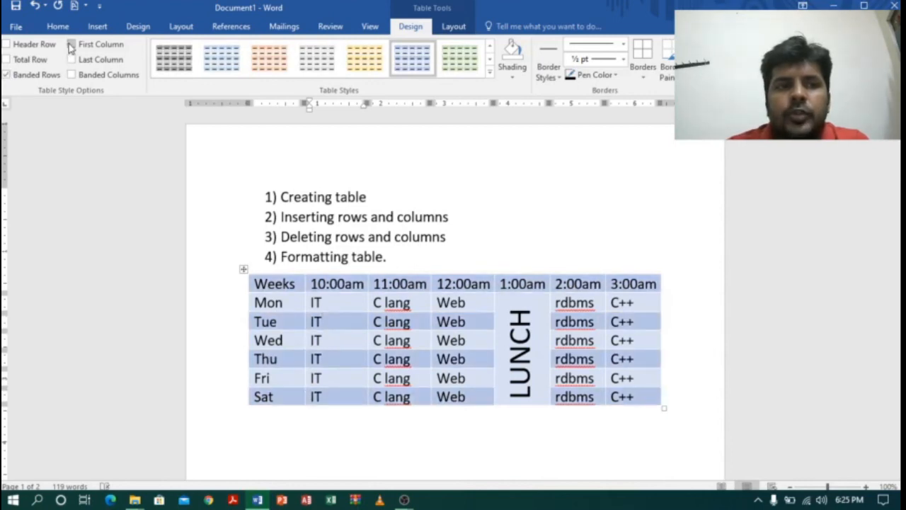
left_click(71, 44)
left_click(5, 45)
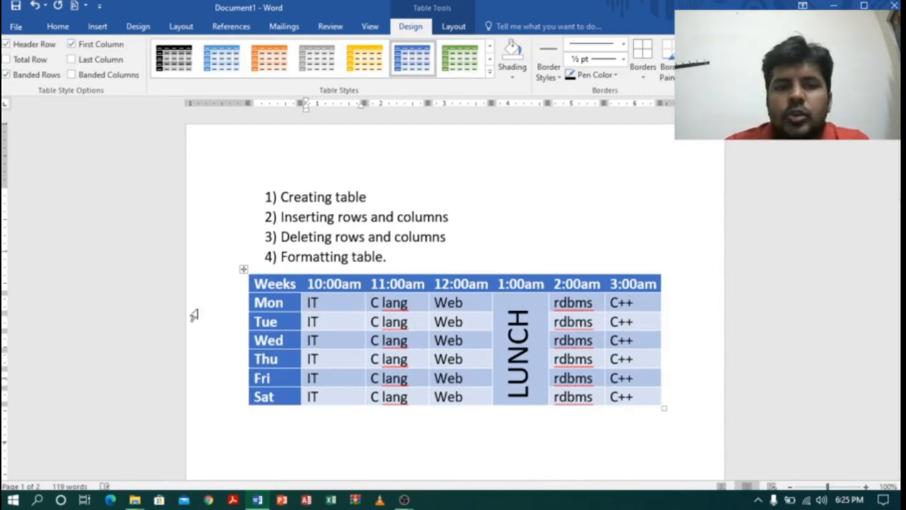
Apply All Borders to the whole timetable, and place the cursor in the merged LUNCH cell.
left_click(243, 269)
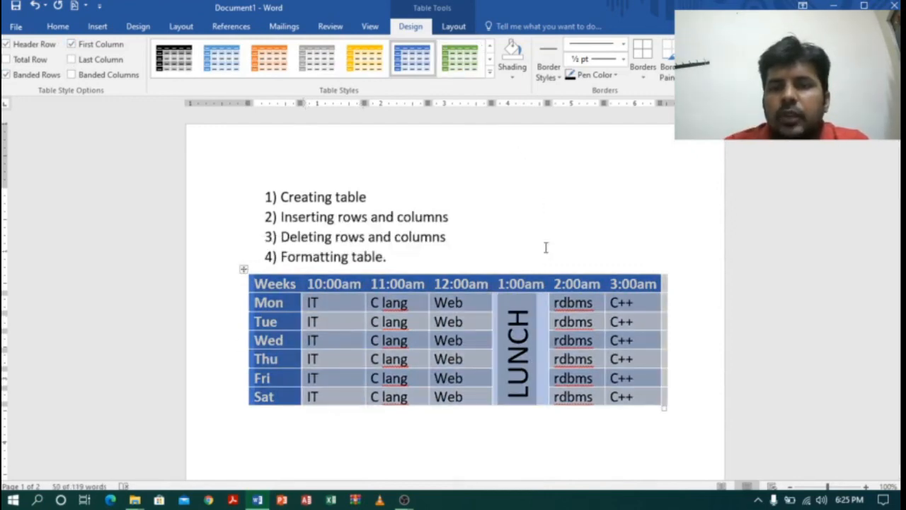
left_click(644, 79)
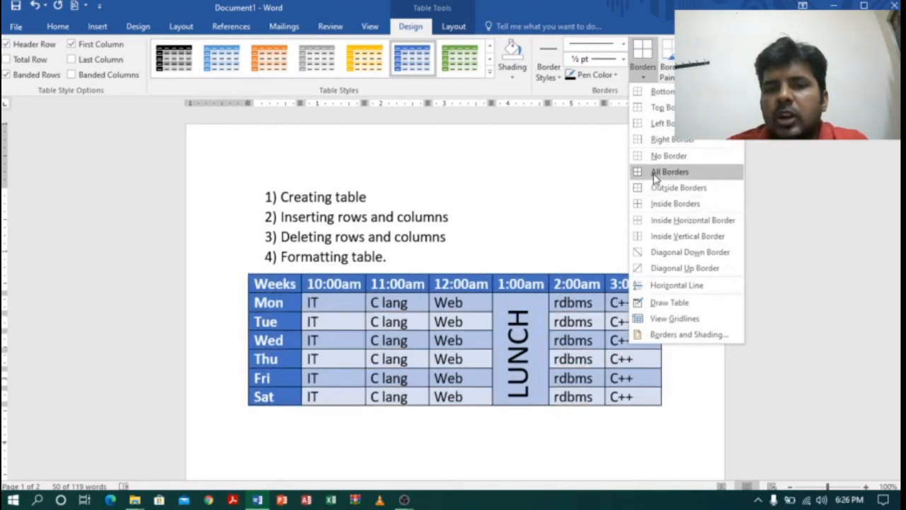
left_click(655, 174)
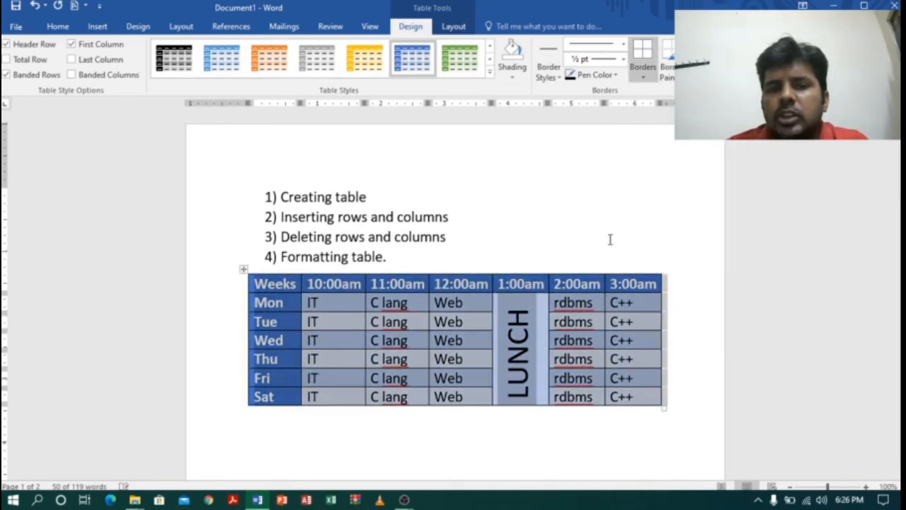
left_click(614, 222)
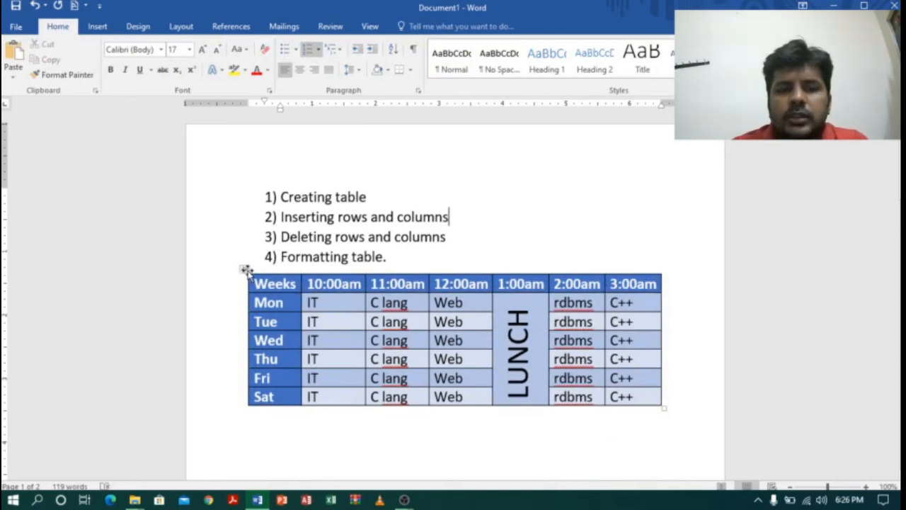
left_click(530, 320)
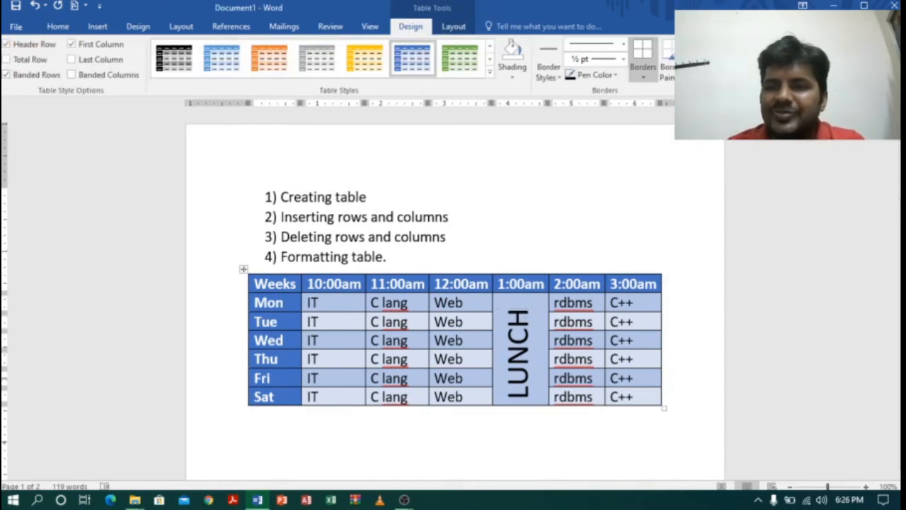